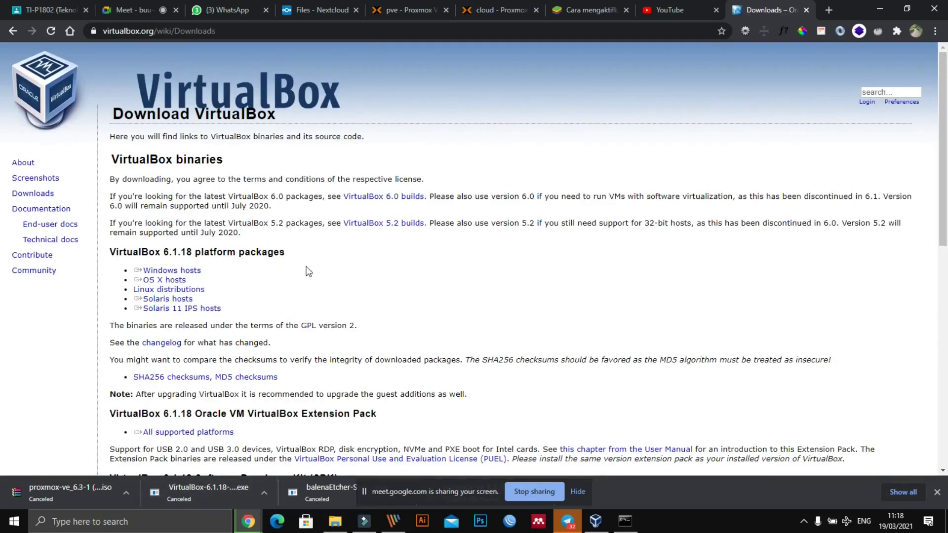
Step: Circle the VirtualBox 6.1.18 platform packages and the Windows hosts link, then clear the marks
scroll(108, 161, "down", 4)
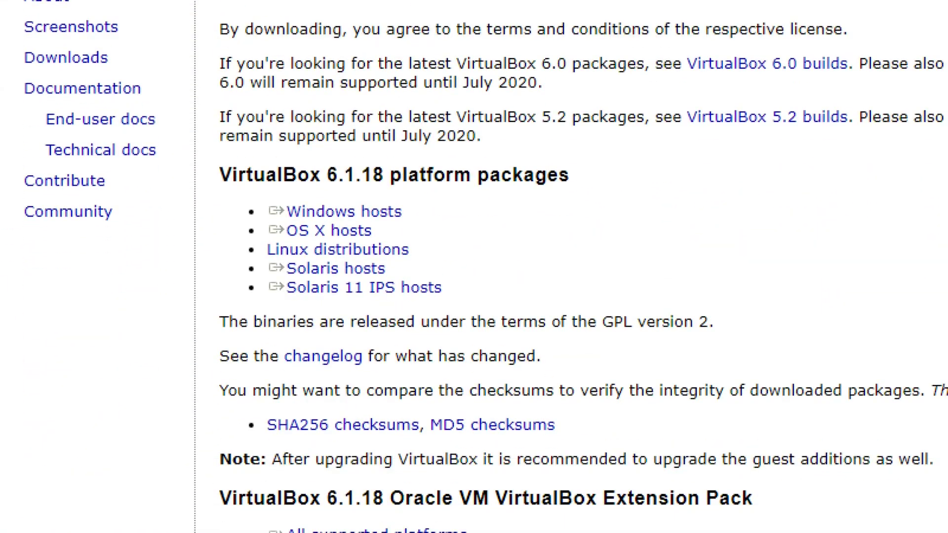
mouse_move(205, 120)
left_mouse_down()
mouse_move(592, 112)
mouse_move(614, 283)
mouse_move(197, 131)
mouse_move(201, 106)
left_mouse_up()
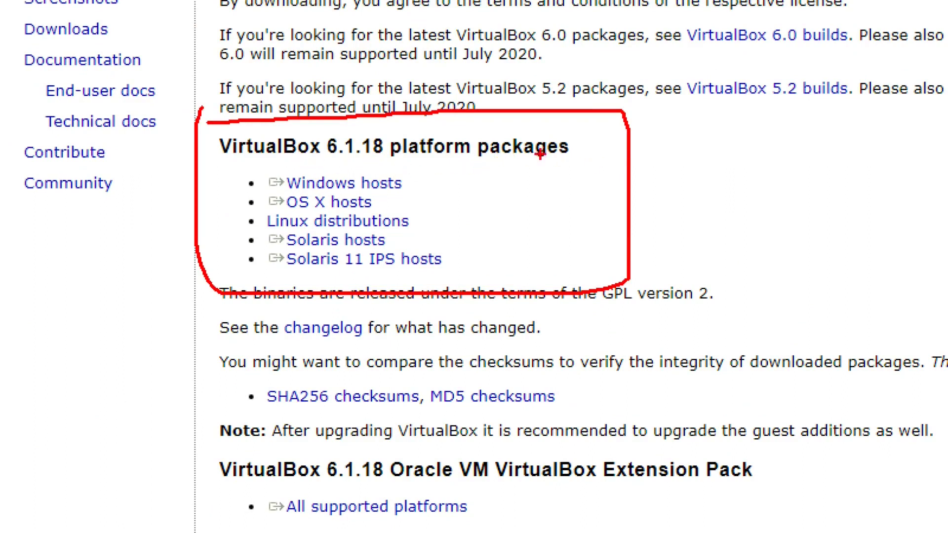
mouse_move(266, 165)
left_mouse_down()
mouse_move(290, 160)
mouse_move(440, 183)
mouse_move(351, 200)
mouse_move(262, 201)
left_mouse_up()
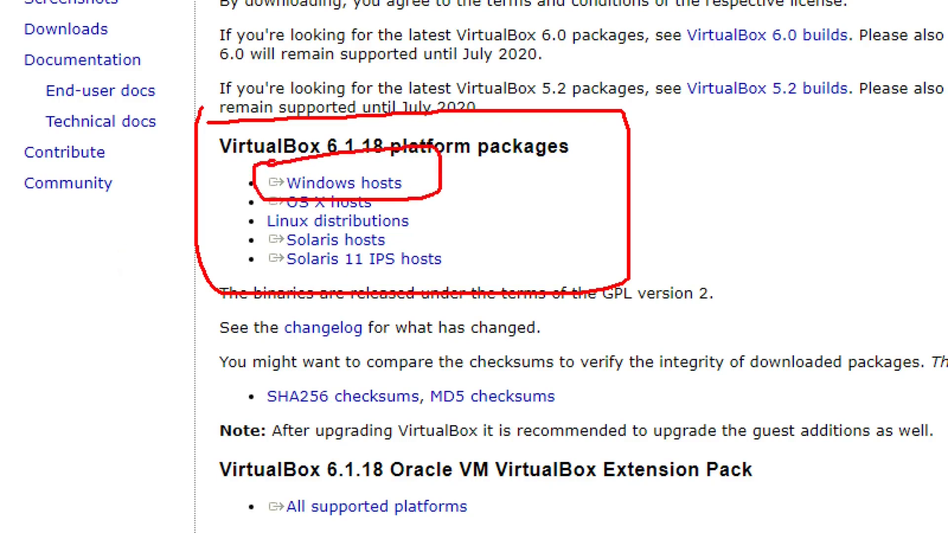
key("Escape")
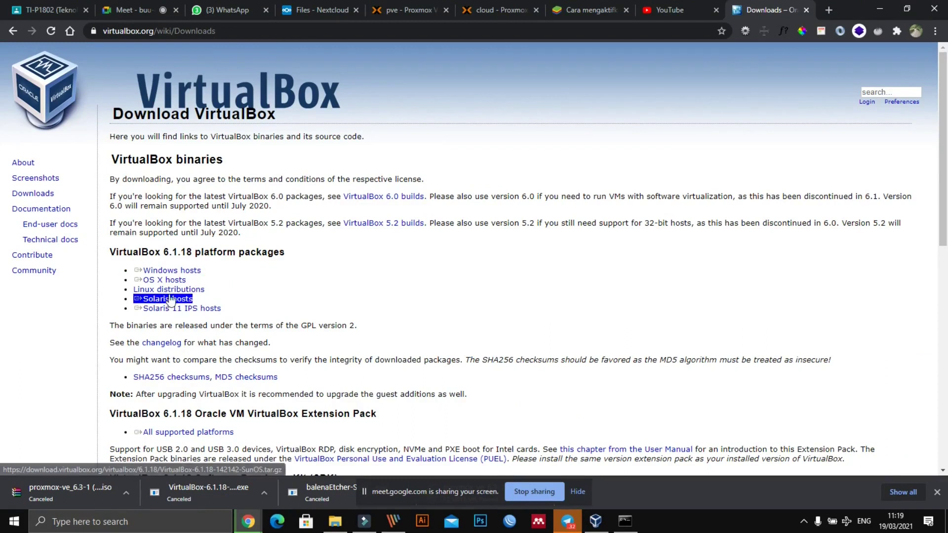
Step: Start the VirtualBox 6.1.18 Windows hosts installer download, then cancel it
left_click(172, 270)
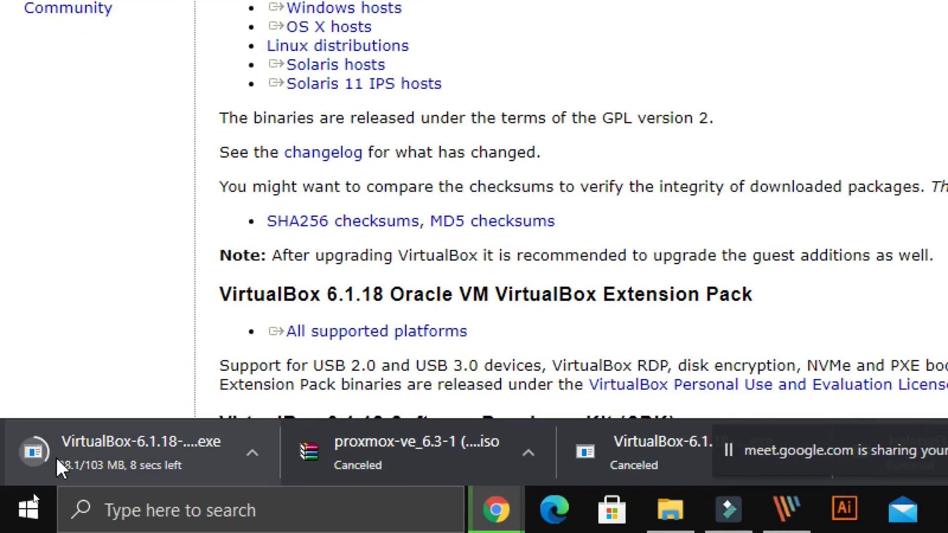
left_click(67, 454)
left_click(252, 454)
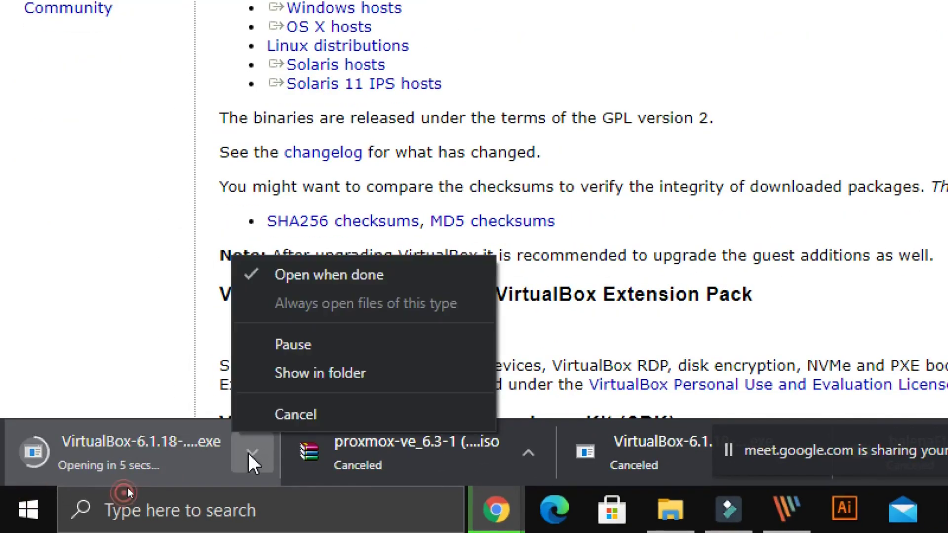
left_click(285, 413)
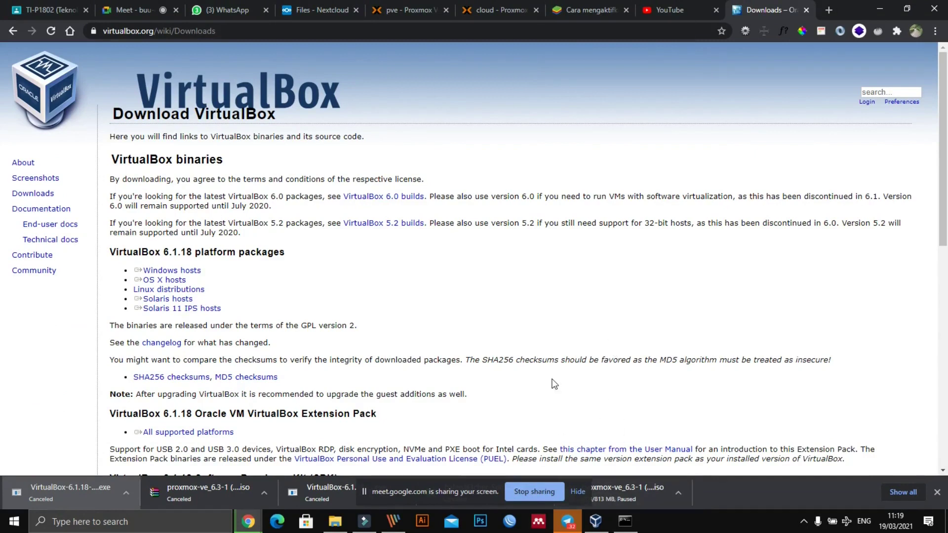
Step: Remove the PROXMOXvm virtual machine, choosing to delete all its files
left_click(596, 521)
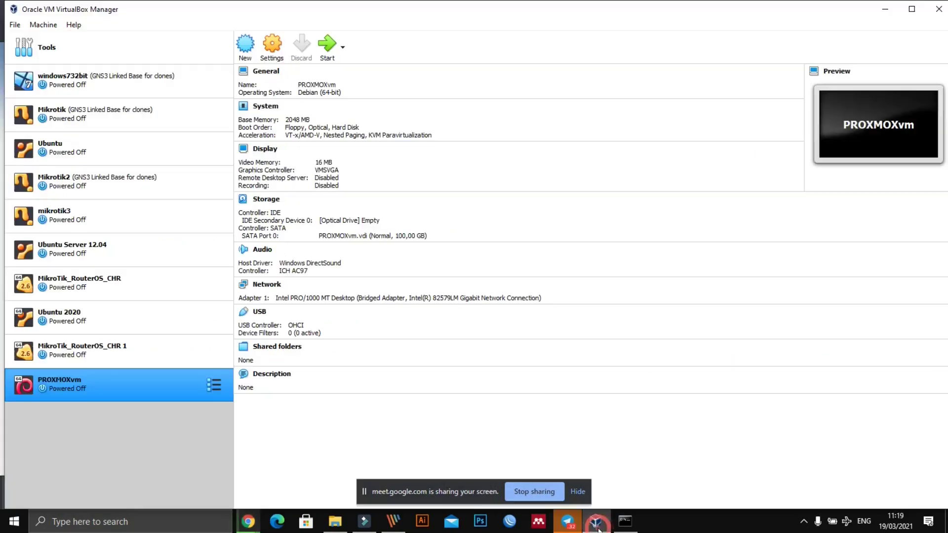
right_click(53, 389)
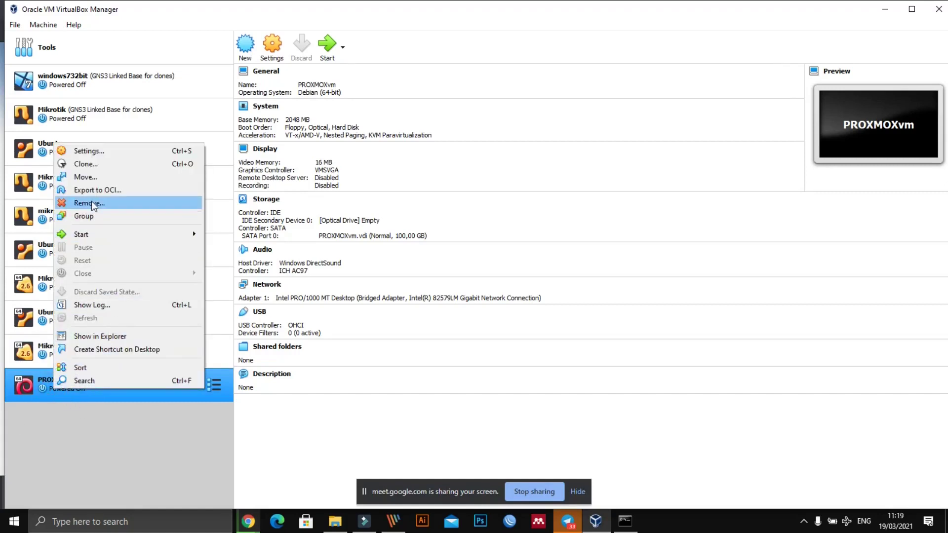
left_click(89, 204)
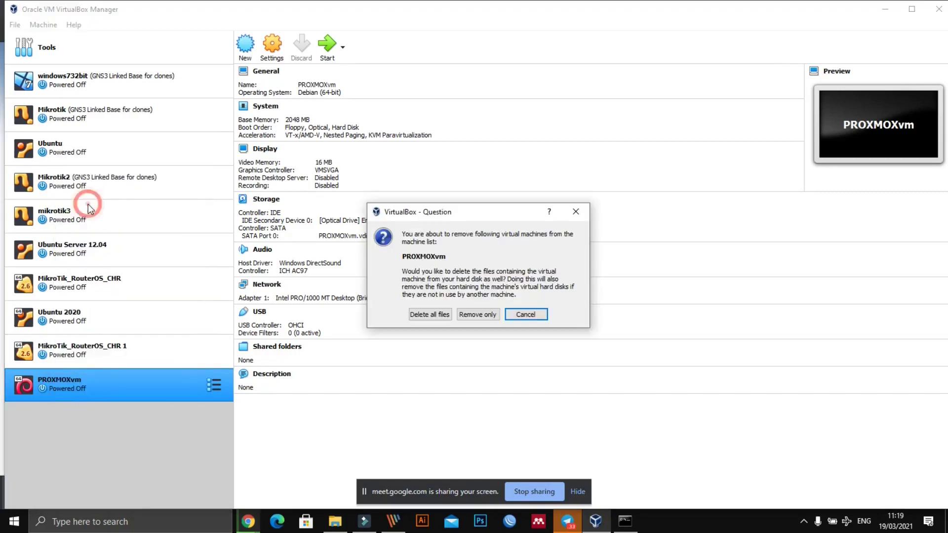
left_click(429, 314)
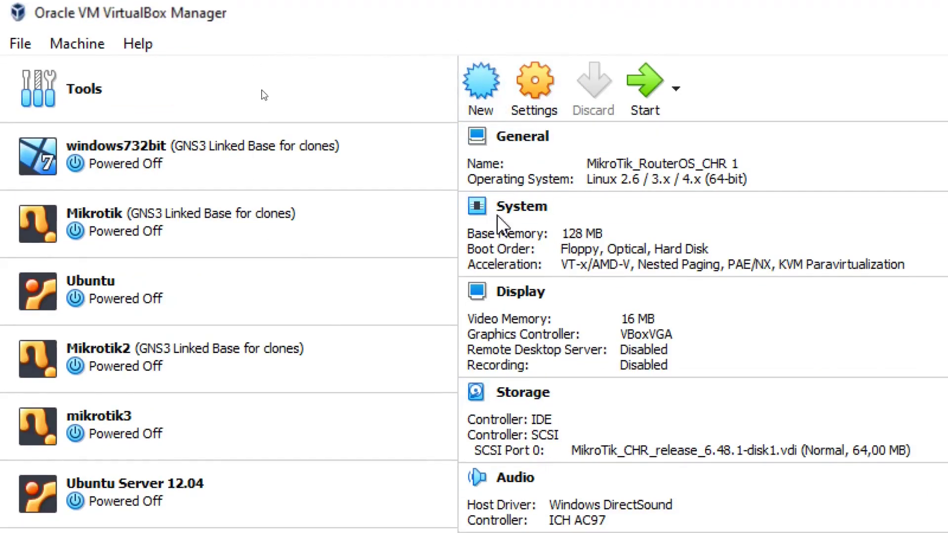
Step: Start a new virtual machine named ProxmoxVE and expand the Machine Folder dropdown
left_click(482, 80)
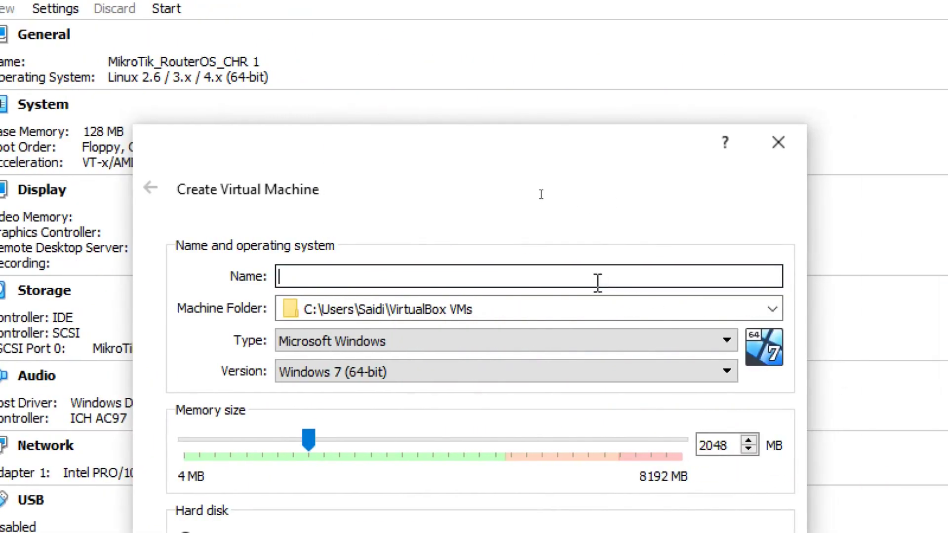
left_click(594, 281)
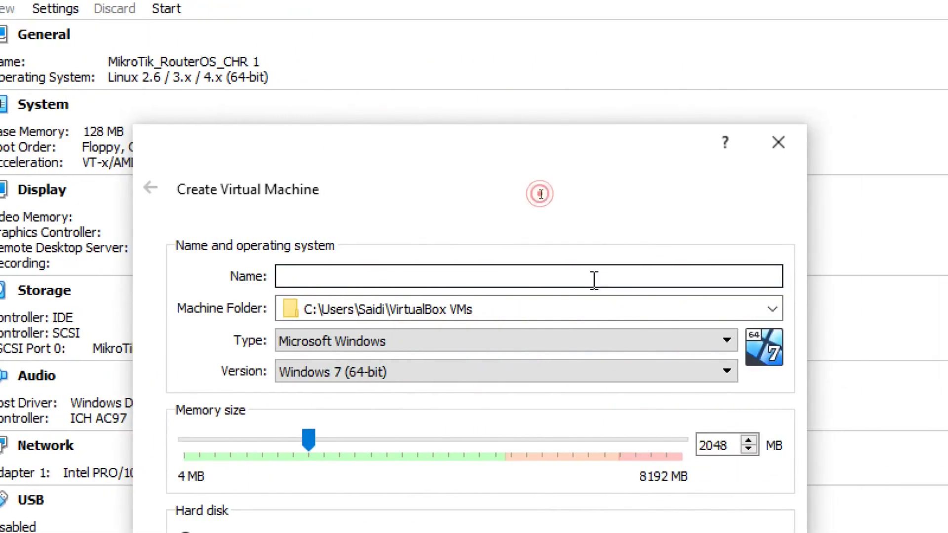
type("ProxmoxVE")
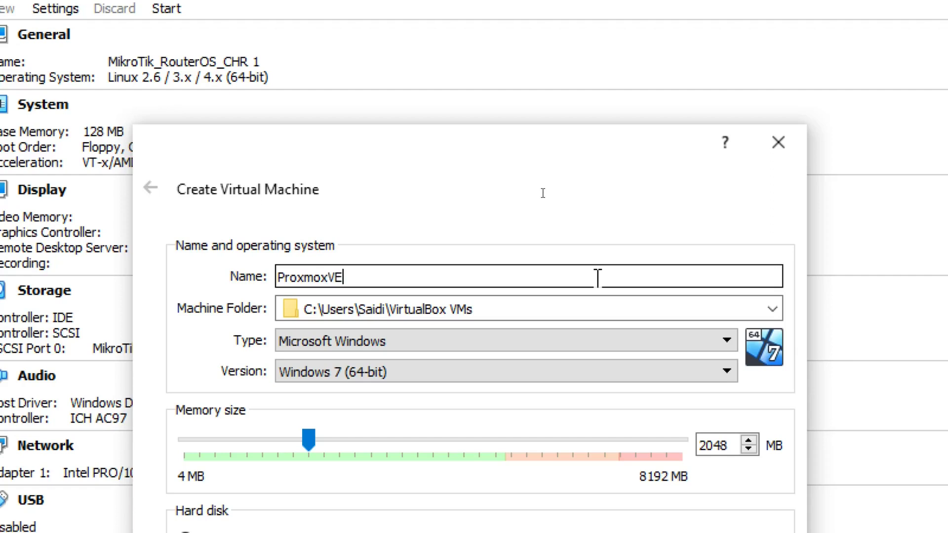
left_click(493, 303)
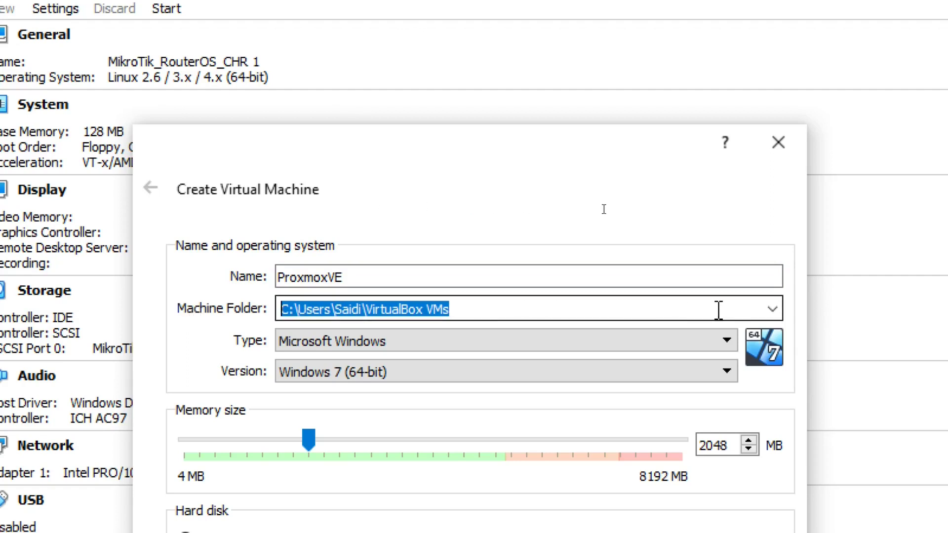
left_click(772, 311)
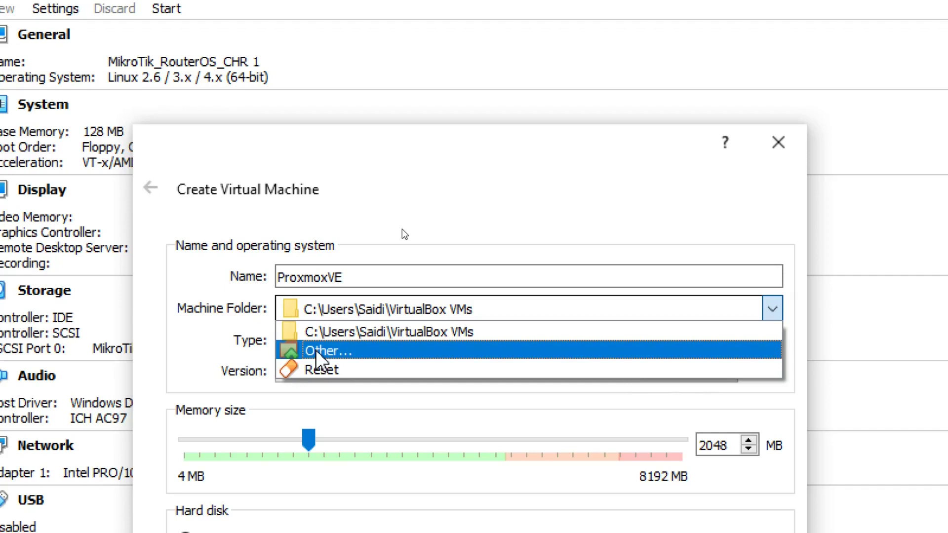
Step: Browse the DATA (E:) drive to the kuliah online 2021 Genap folder
left_click(317, 351)
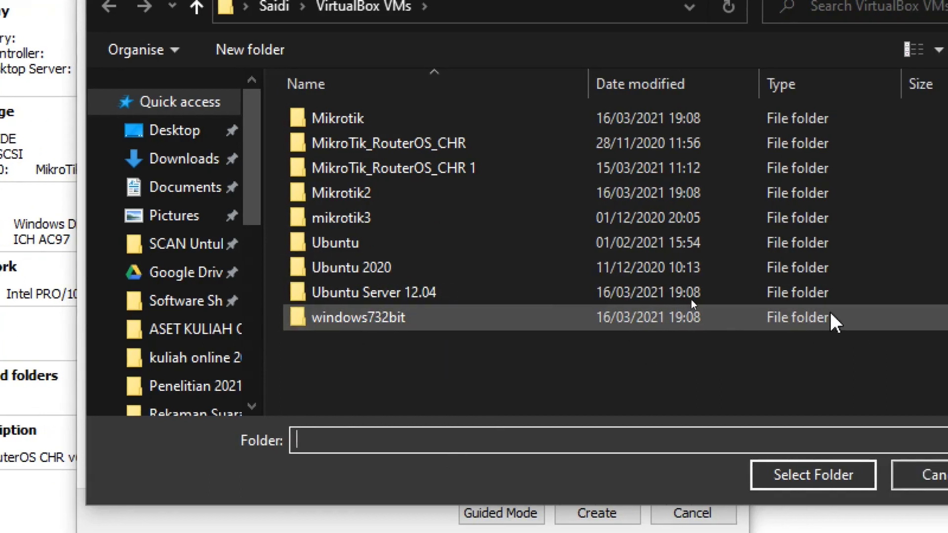
left_click_drag(243, 137, 250, 295)
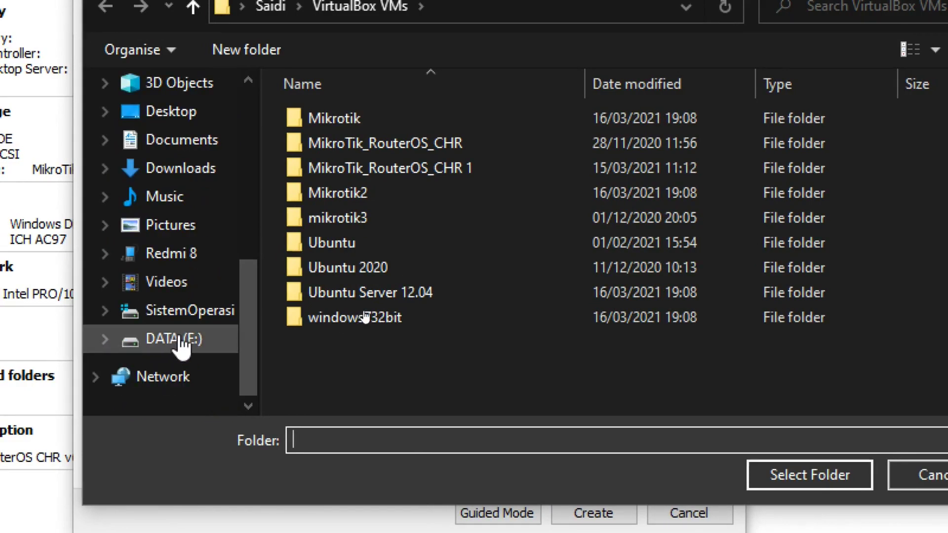
left_click(180, 341)
scroll(459, 274, "down", 3)
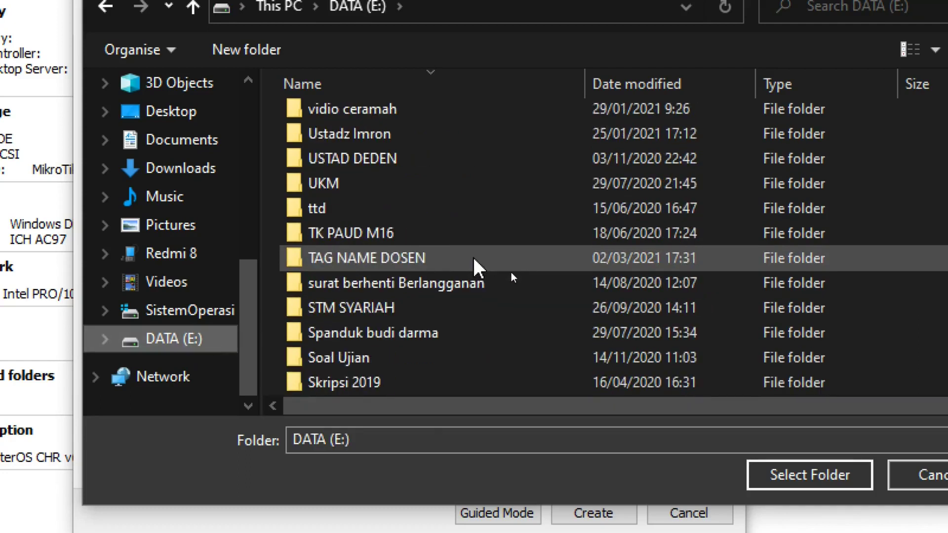
scroll(464, 269, "down", 2)
left_click(449, 136)
scroll(450, 141, "down", 1)
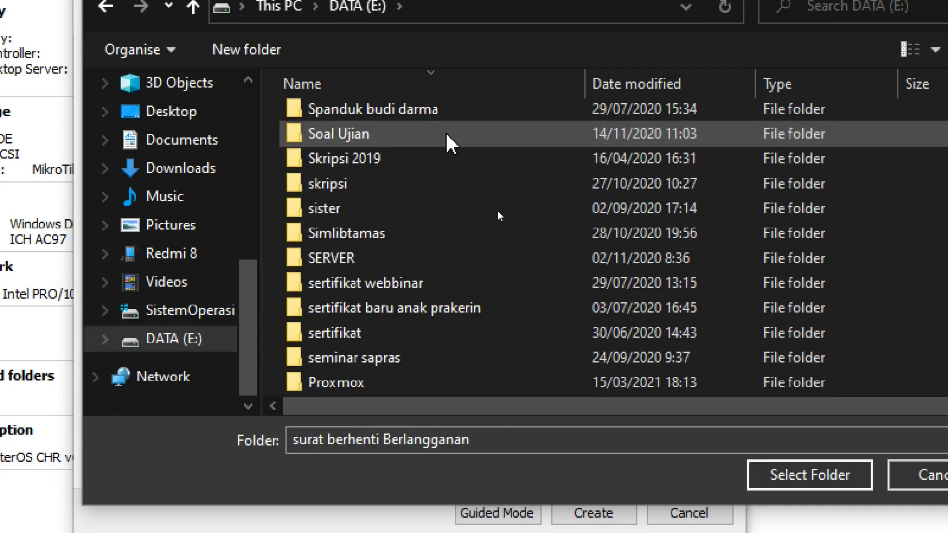
scroll(469, 246, "down", 1)
key("k")
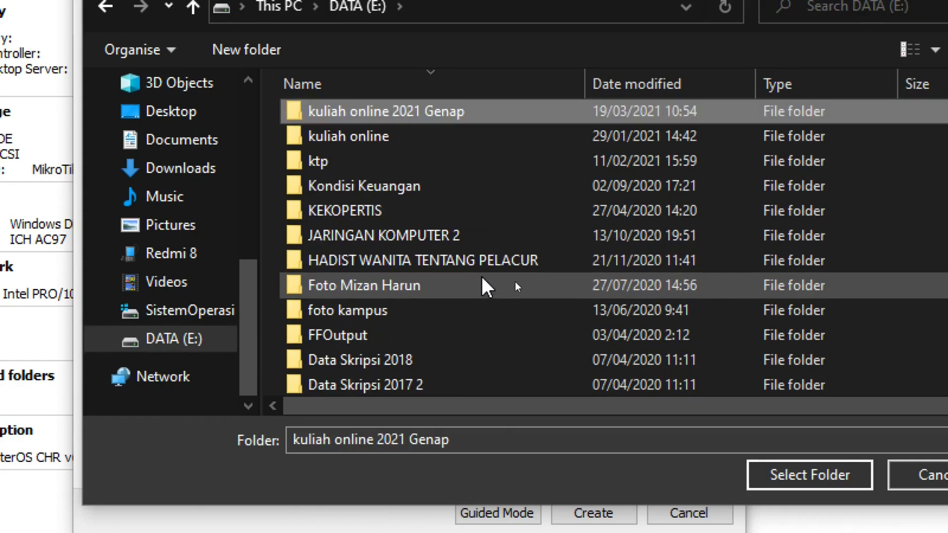
key("Return")
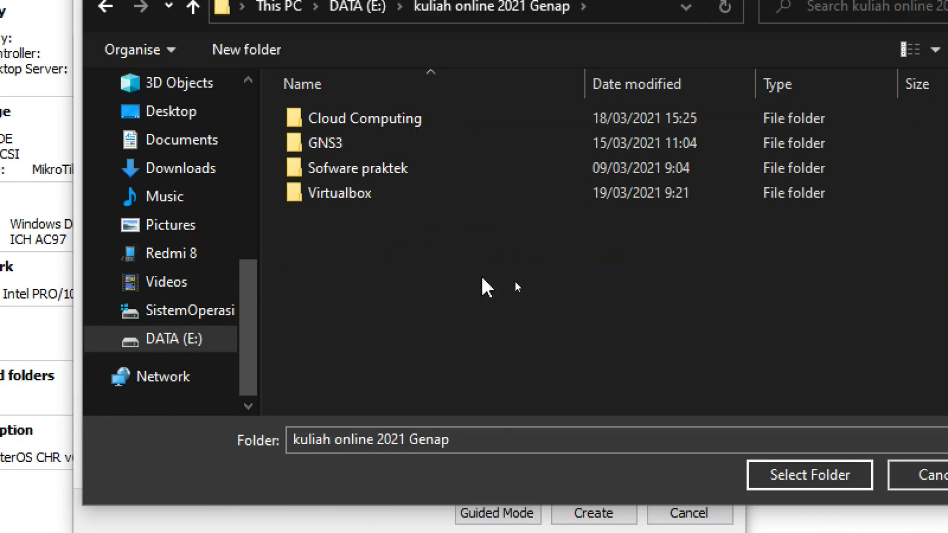
left_click(320, 195)
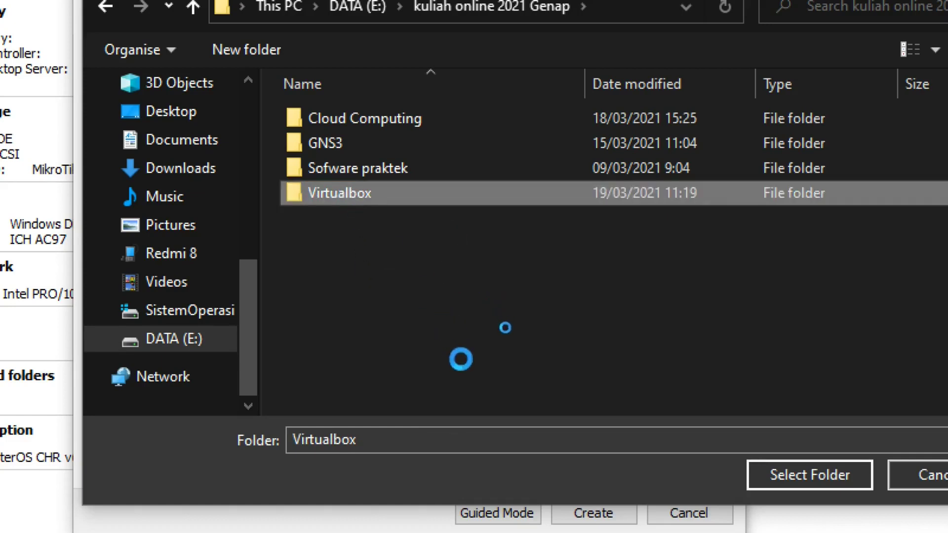
key("shift+F10")
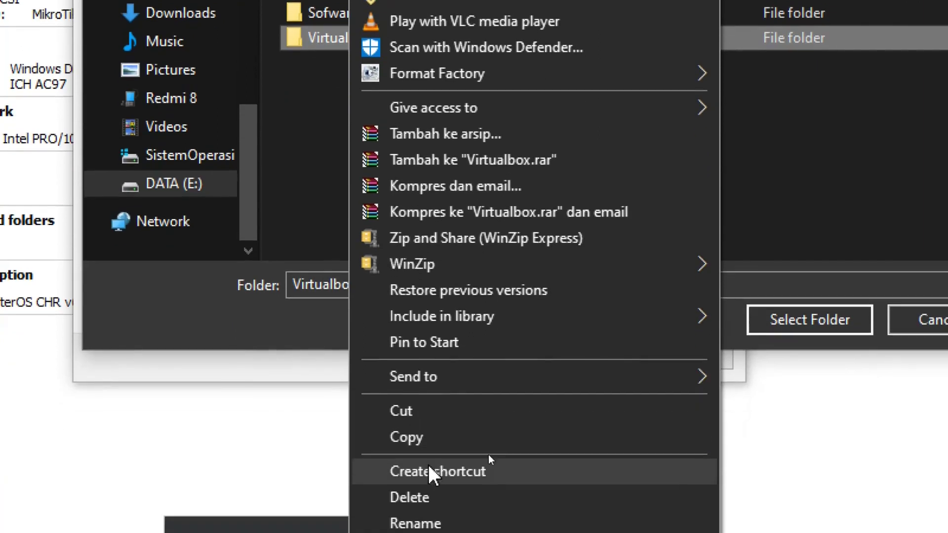
key("Escape")
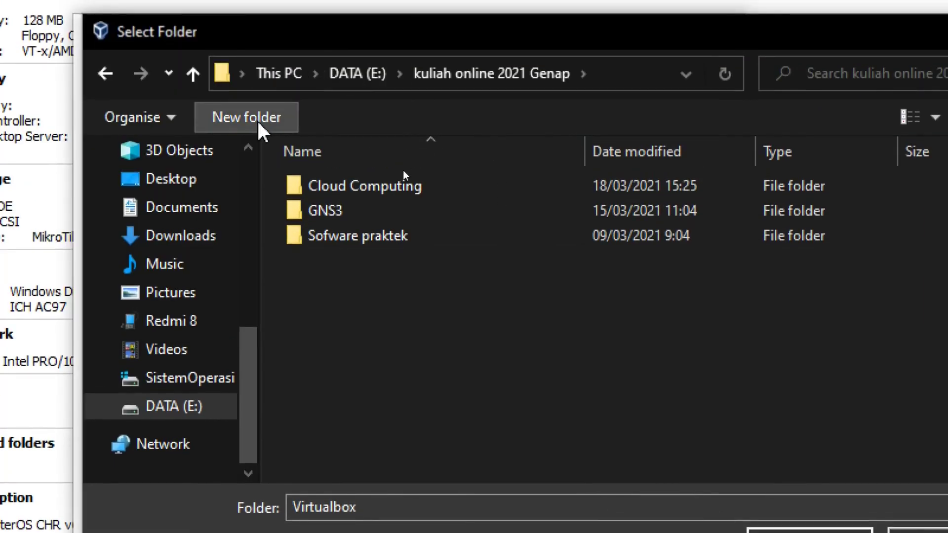
Step: Create a new Virtualbox folder there and use it as the machine folder
left_click(261, 128)
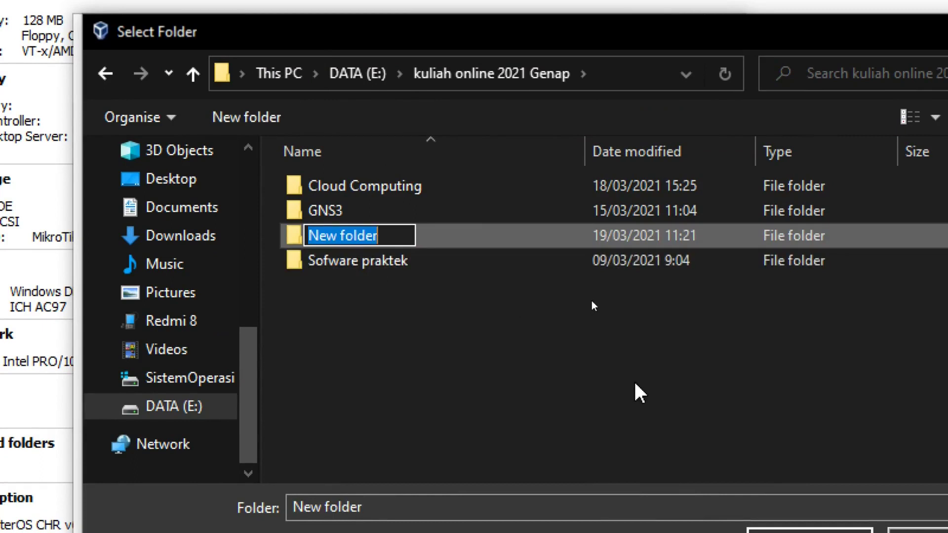
type("Virtualbox")
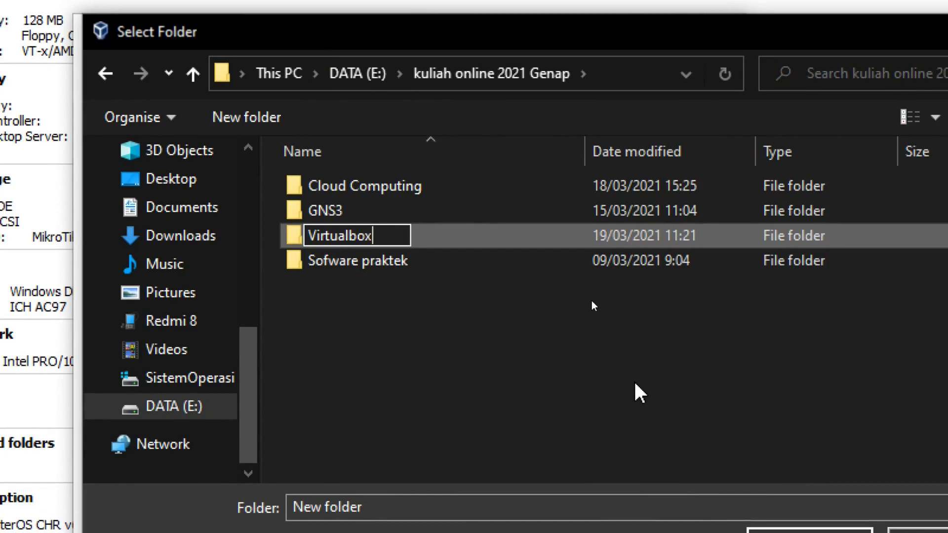
key("Return")
key("Return")
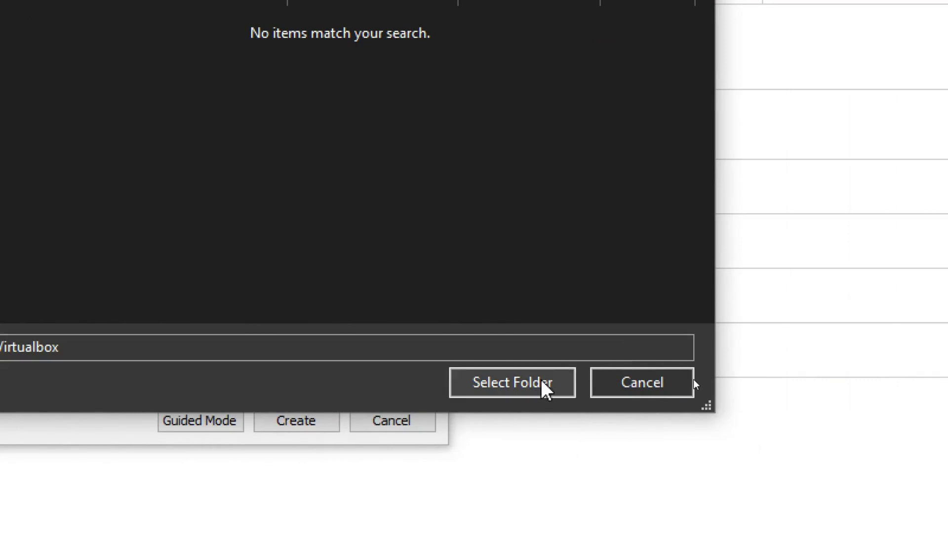
left_click(541, 381)
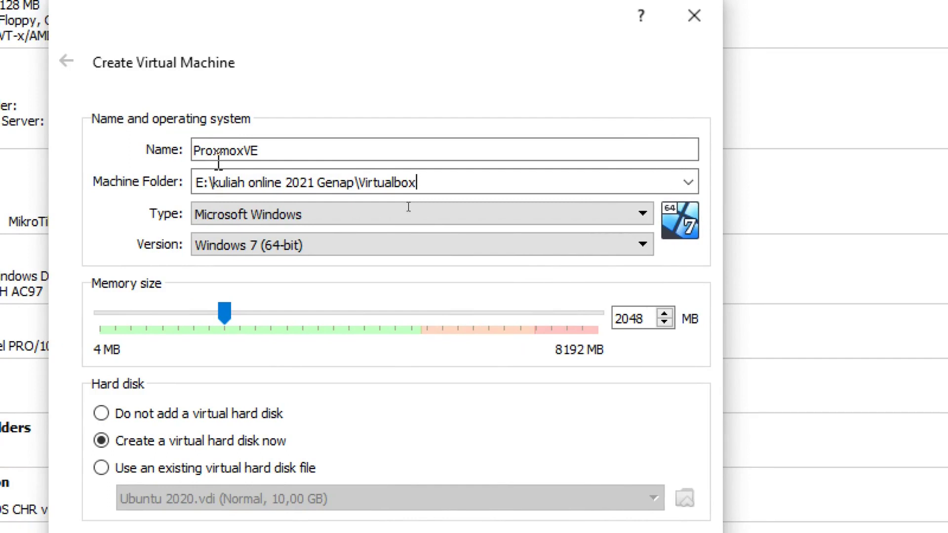
Step: Set the machine type to Linux and version to Debian (64-bit)
left_click(567, 217)
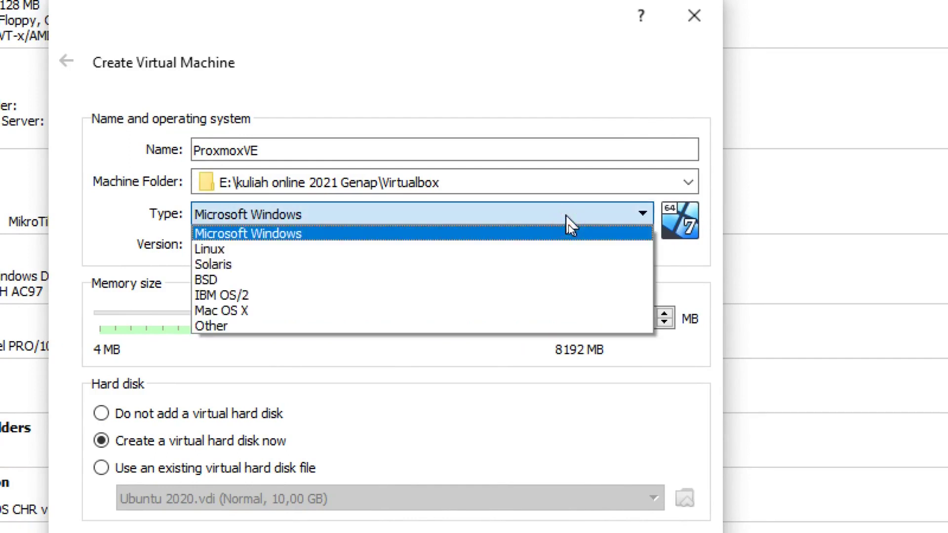
left_click(546, 249)
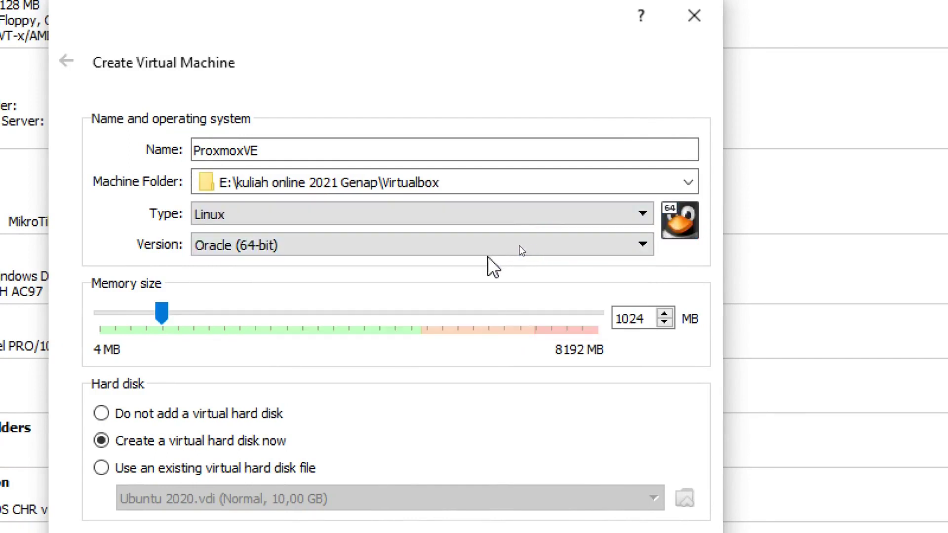
left_click(459, 244)
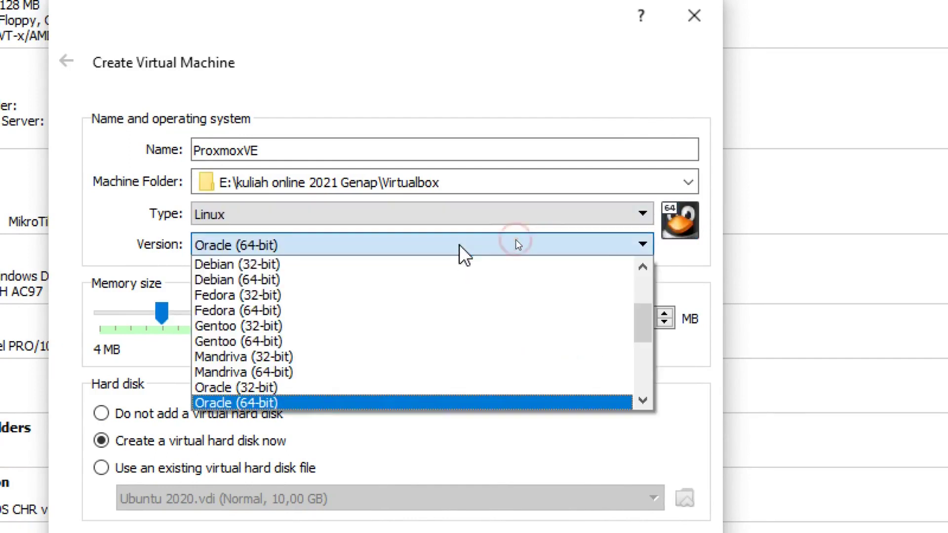
left_click(413, 280)
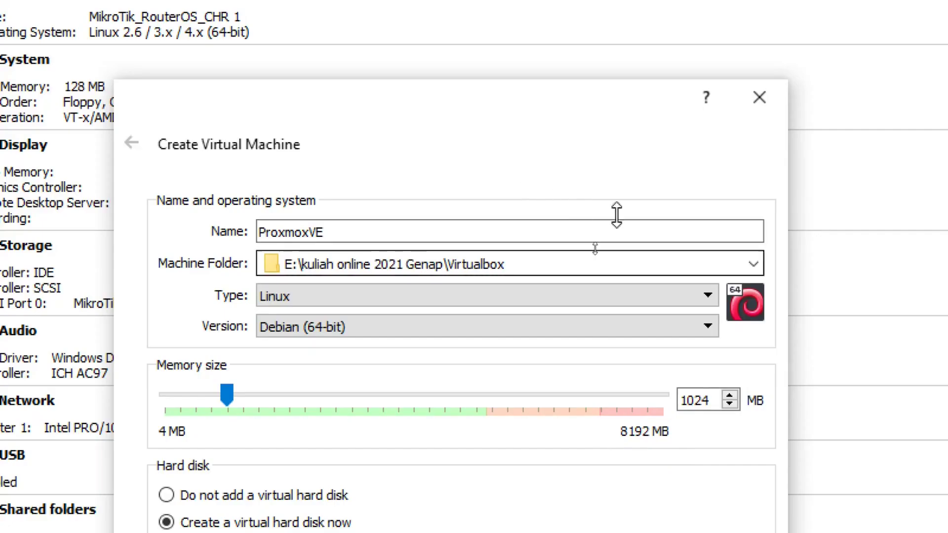
Step: Replace the 1024 MB memory size with 2048 MB
left_click(718, 381)
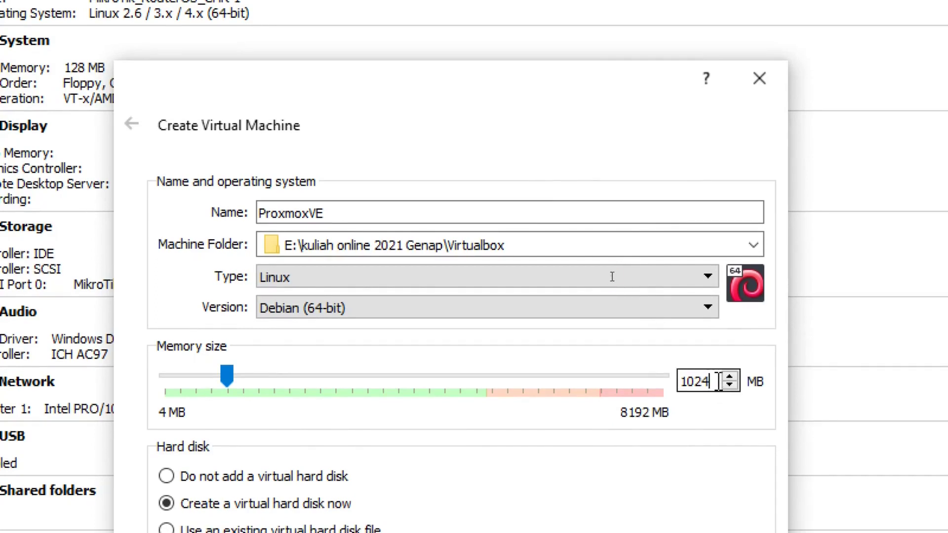
left_click_drag(710, 381, 674, 381)
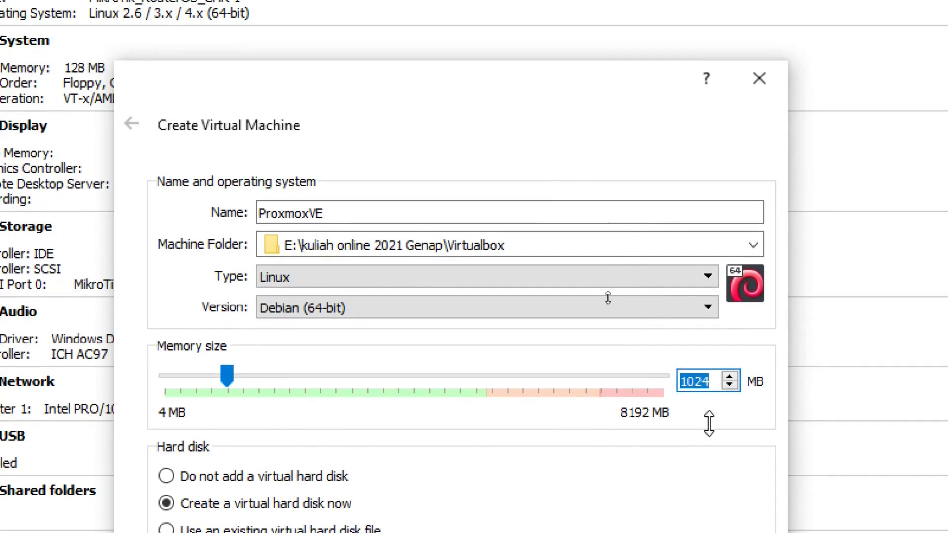
type("2048")
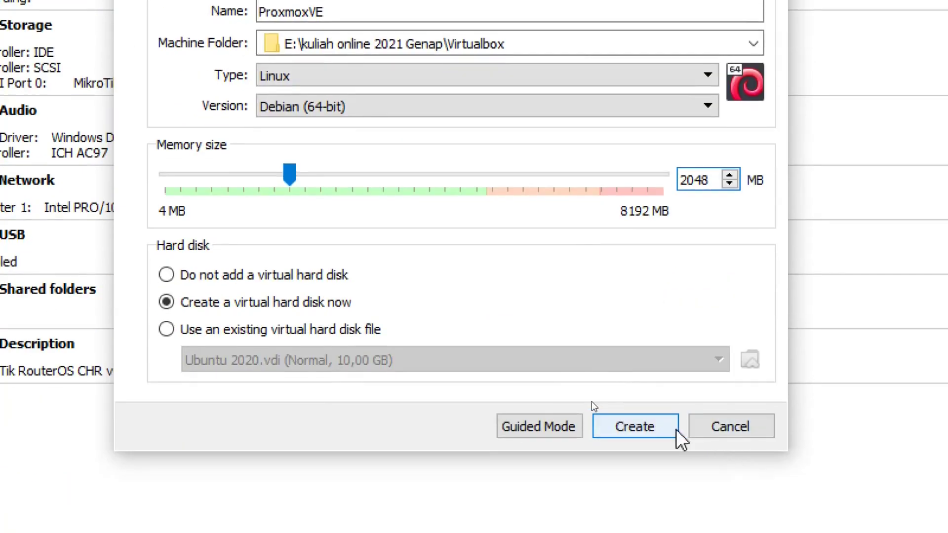
Step: Create the machine, select the default 8,00 GB disk size, then switch to File Explorer
left_click(649, 422)
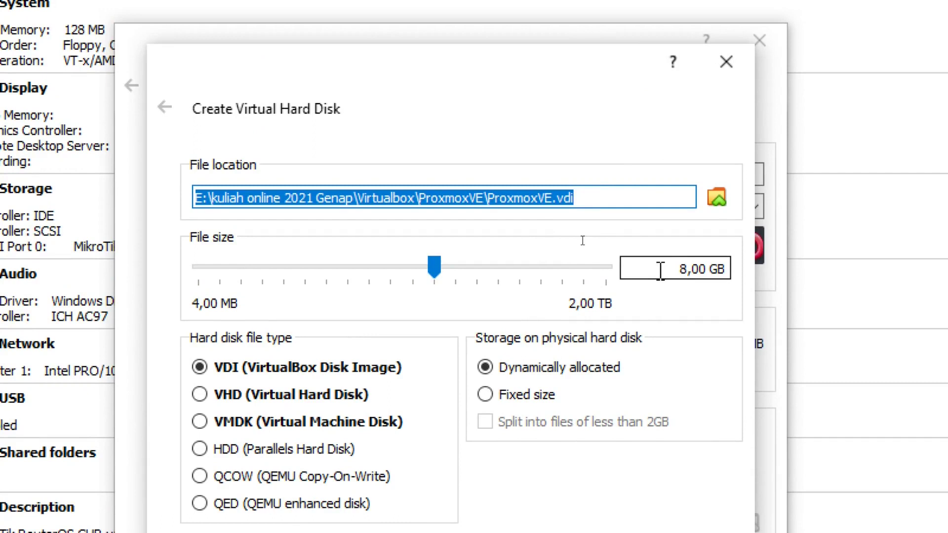
double_click(685, 269)
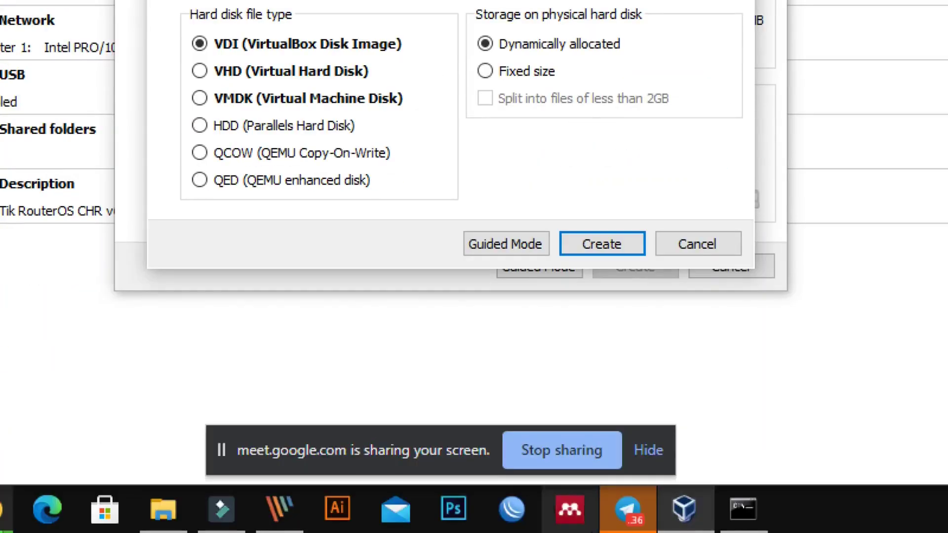
left_click(176, 505)
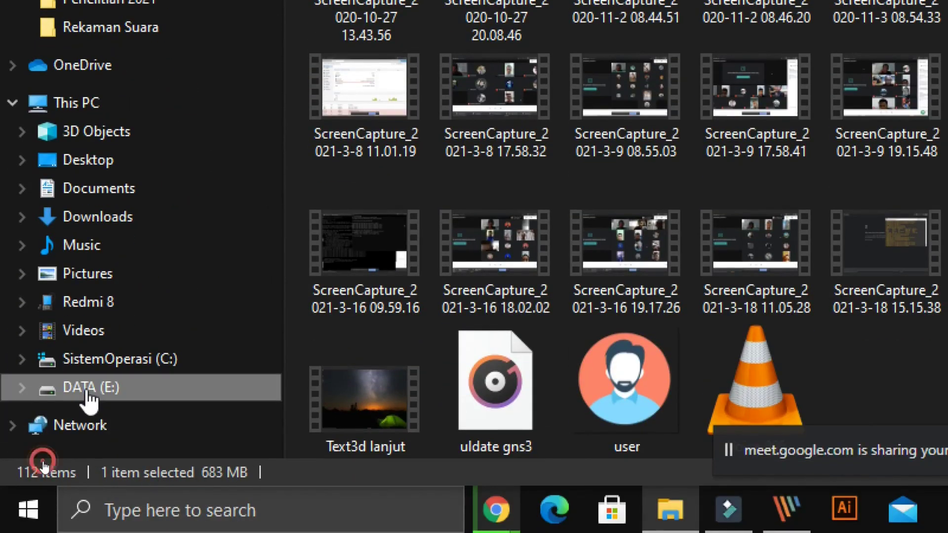
right_click(88, 393)
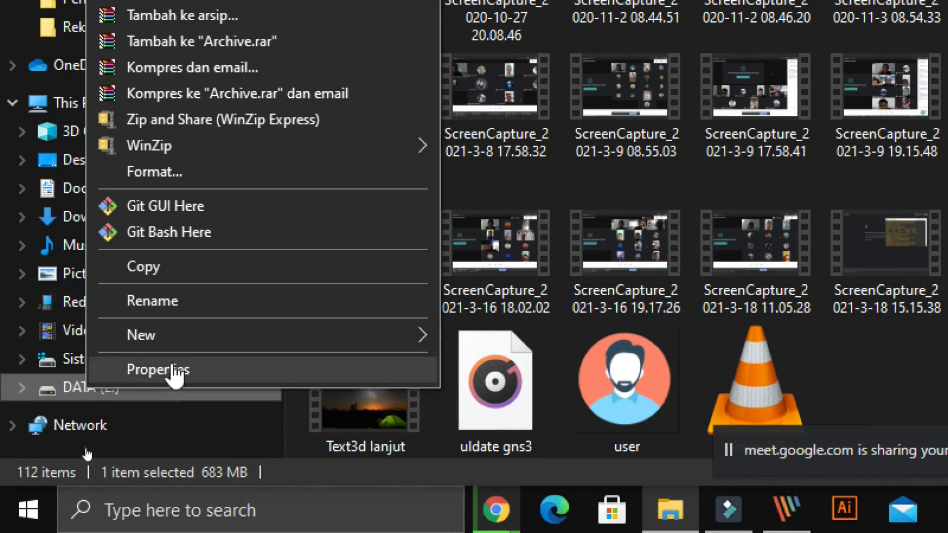
left_click(172, 372)
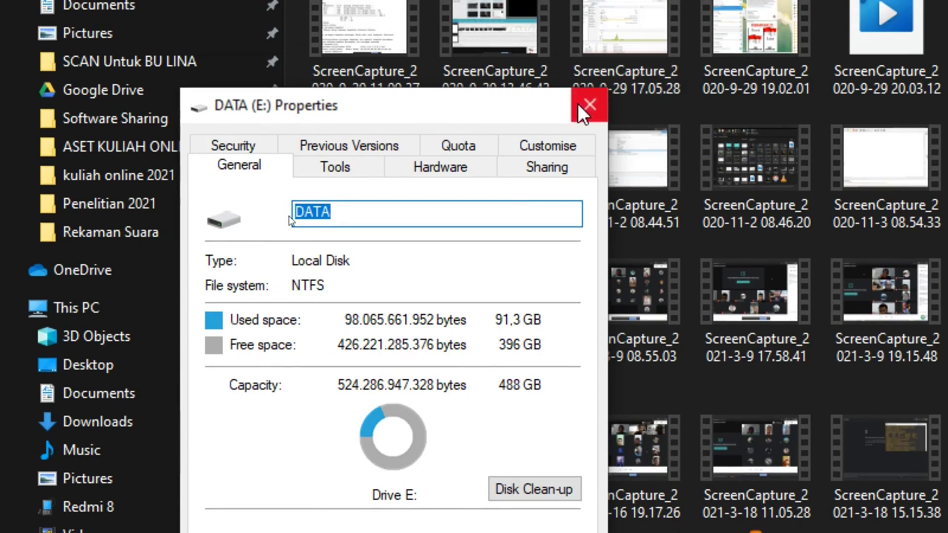
left_click(590, 72)
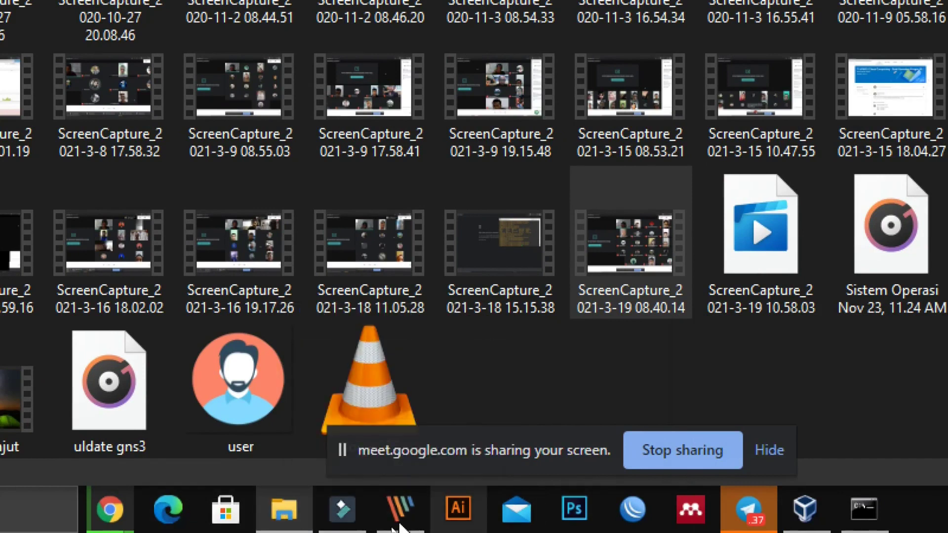
Step: Create the ProxmoxVE.vdi disk as a 100 GB dynamically allocated VDI
left_click(788, 522)
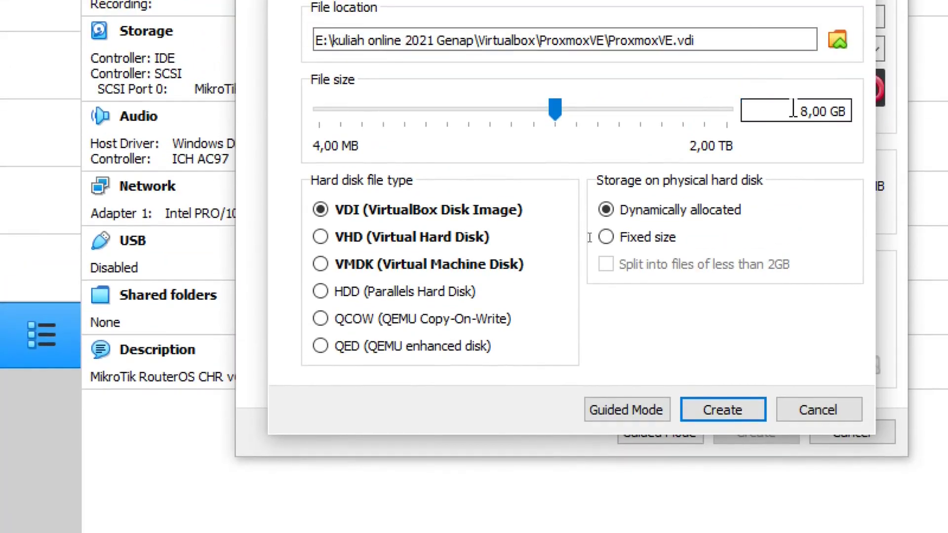
left_click_drag(793, 110, 809, 126)
type("100")
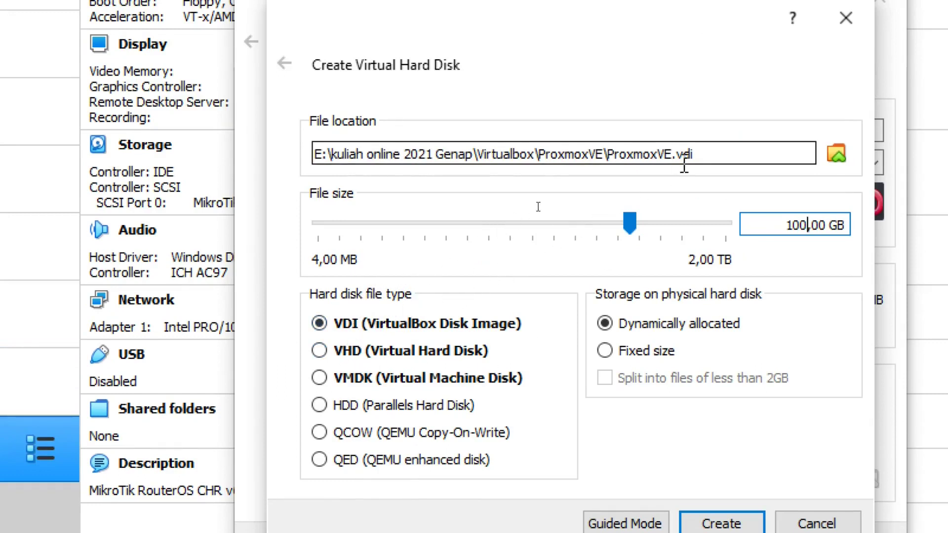
left_click_drag(703, 156, 676, 155)
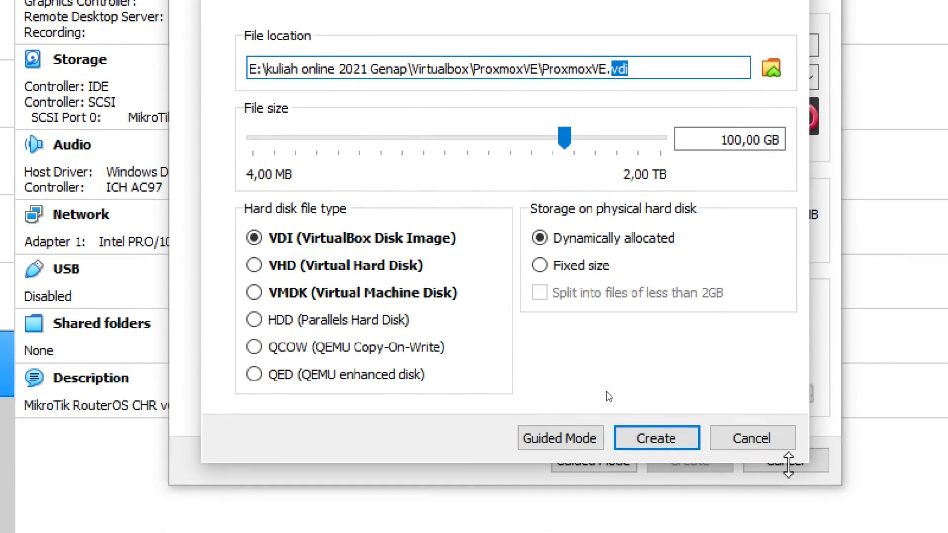
left_click(664, 72)
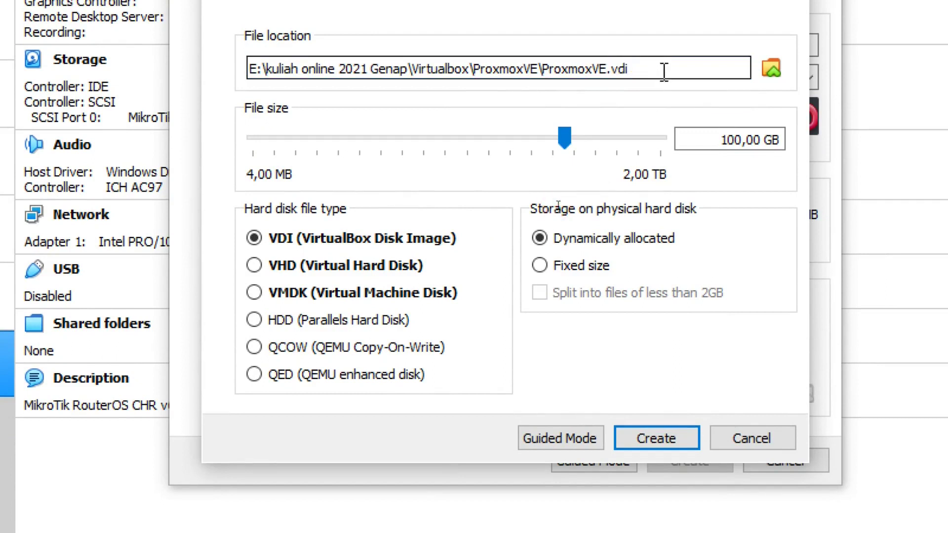
left_click_drag(664, 72, 602, 72)
left_click(657, 73)
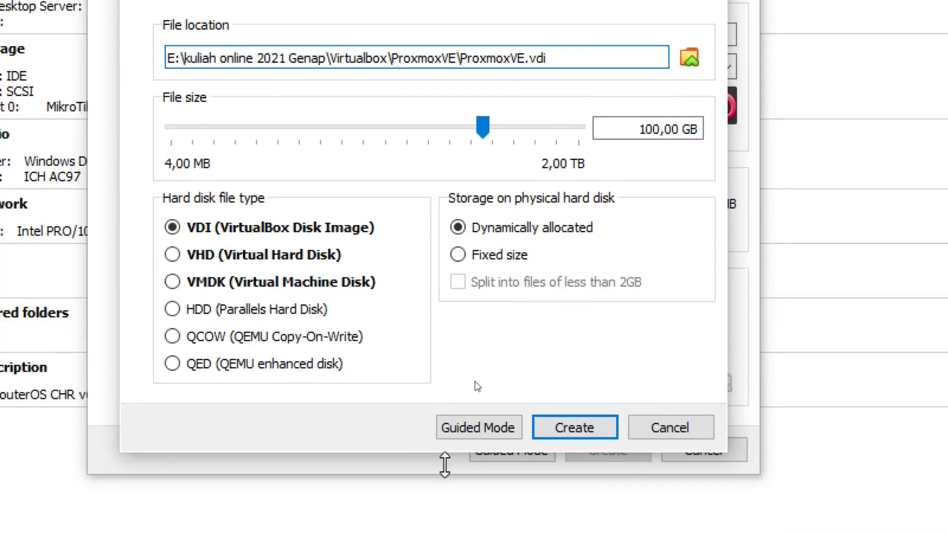
left_click(568, 430)
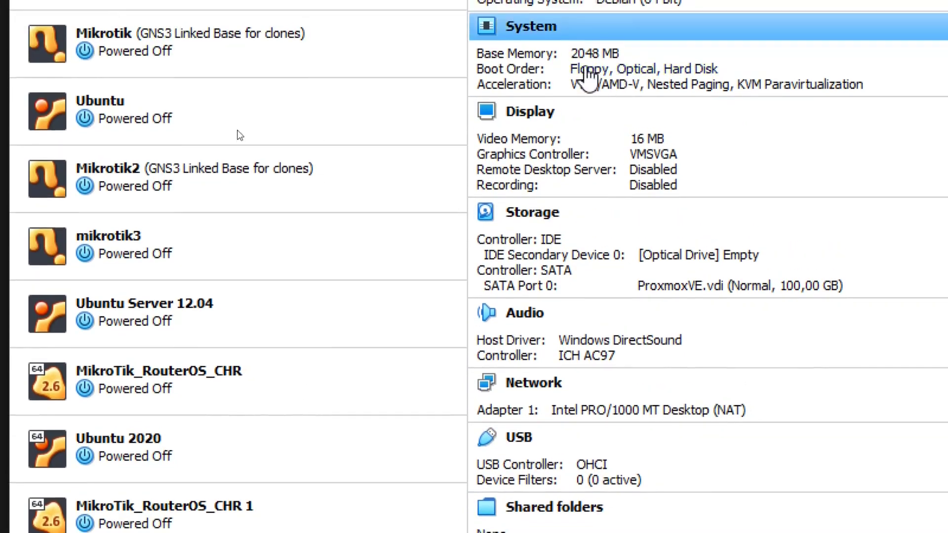
Step: Open the ProxmoxVE Settings window on its Storage page
left_click(390, 140)
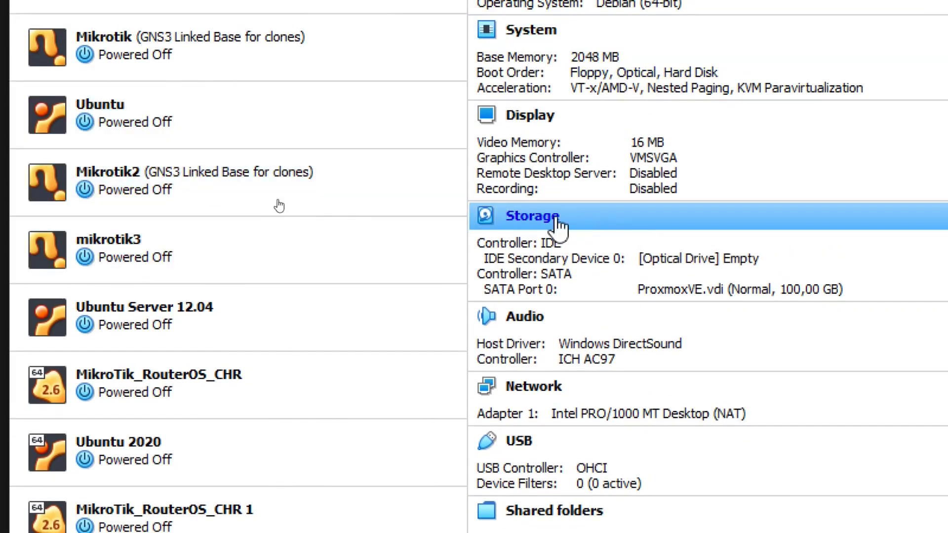
left_click(547, 222)
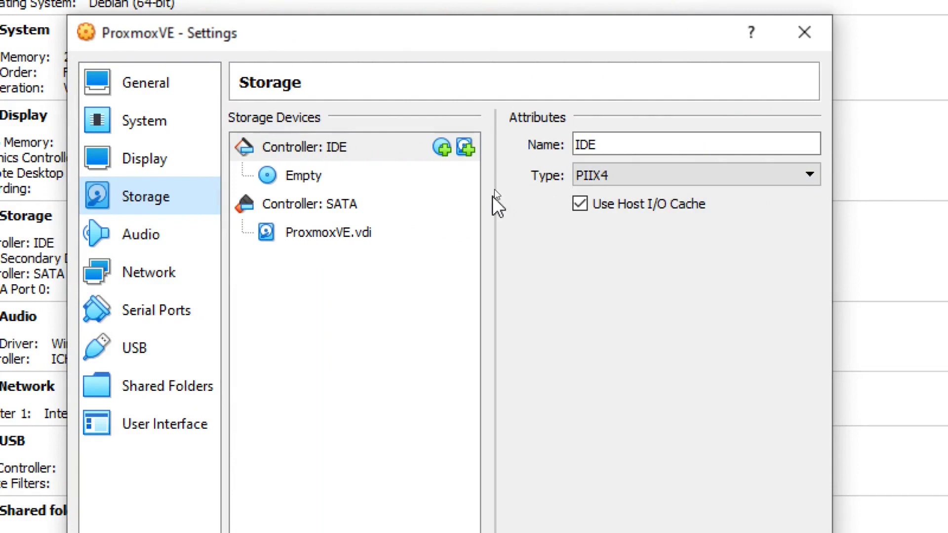
Step: Select the empty IDE optical drive and choose 'Choose a disk file...' from its disc menu
left_click(411, 180)
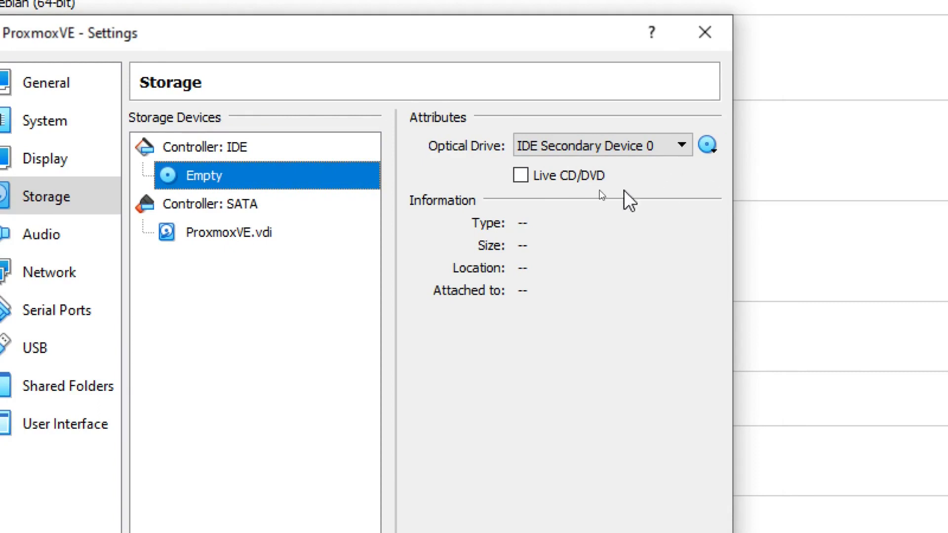
left_click(710, 154)
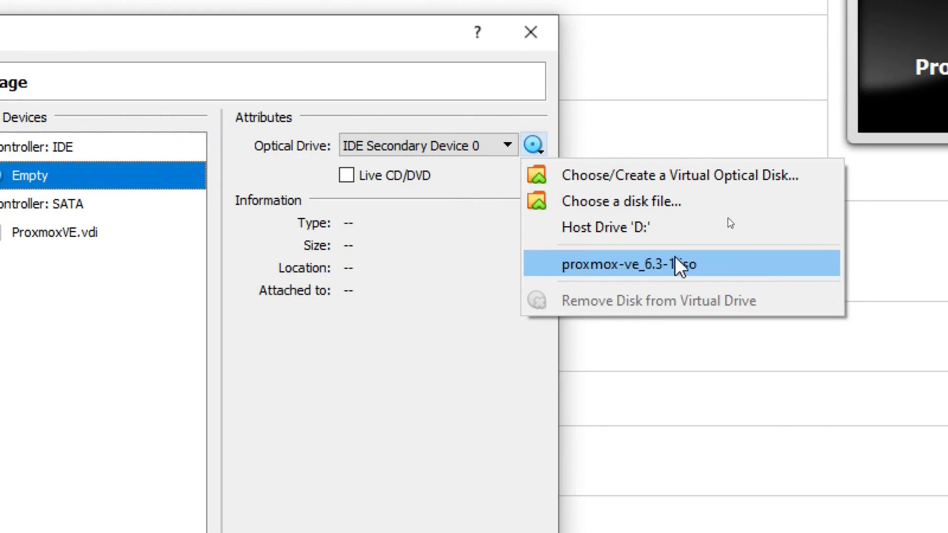
left_click(641, 201)
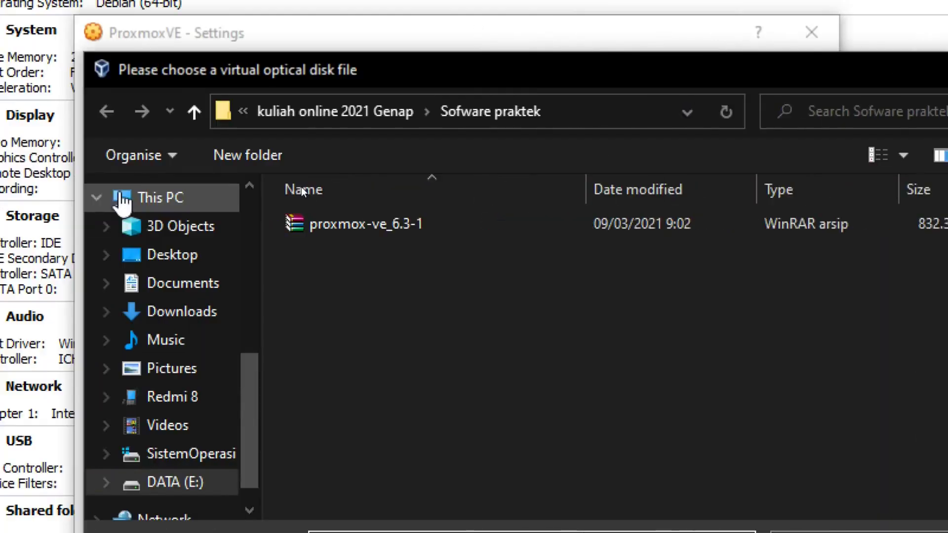
Step: Load proxmox-ve_6.3-1.iso from the Sofware praktek folder into the optical drive
left_click(358, 225)
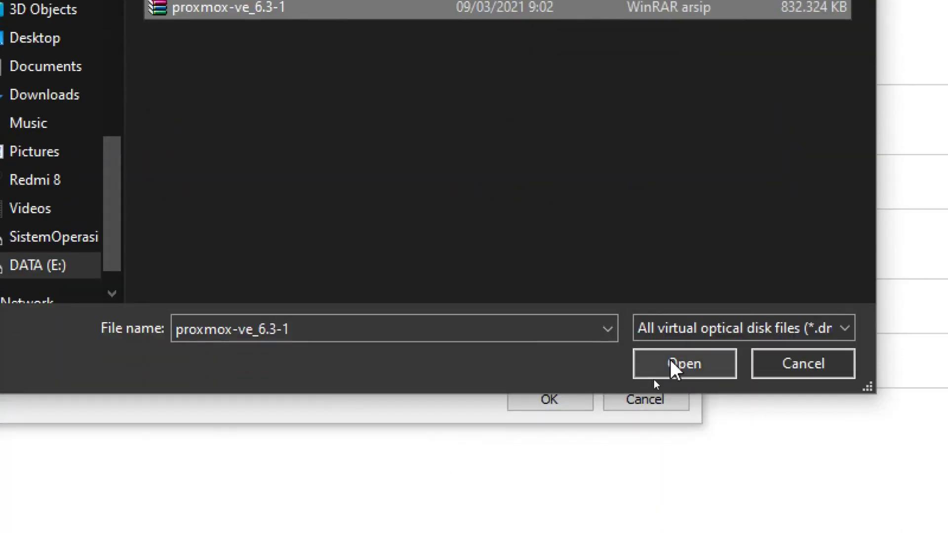
left_click(673, 366)
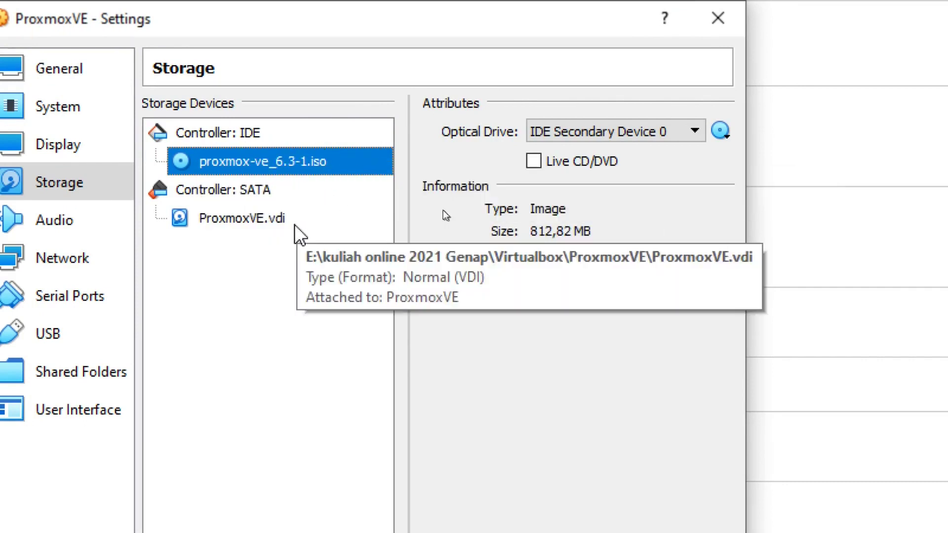
left_click(266, 217)
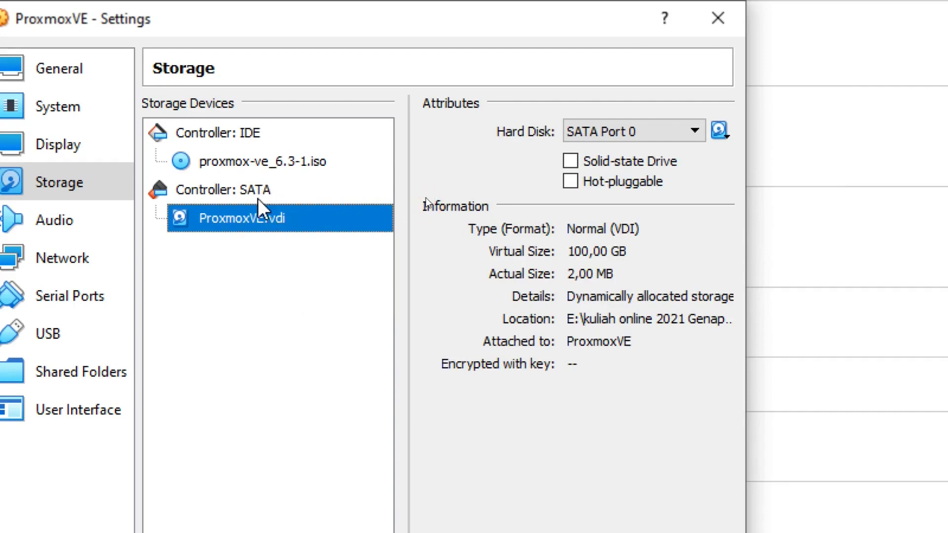
left_click(253, 161)
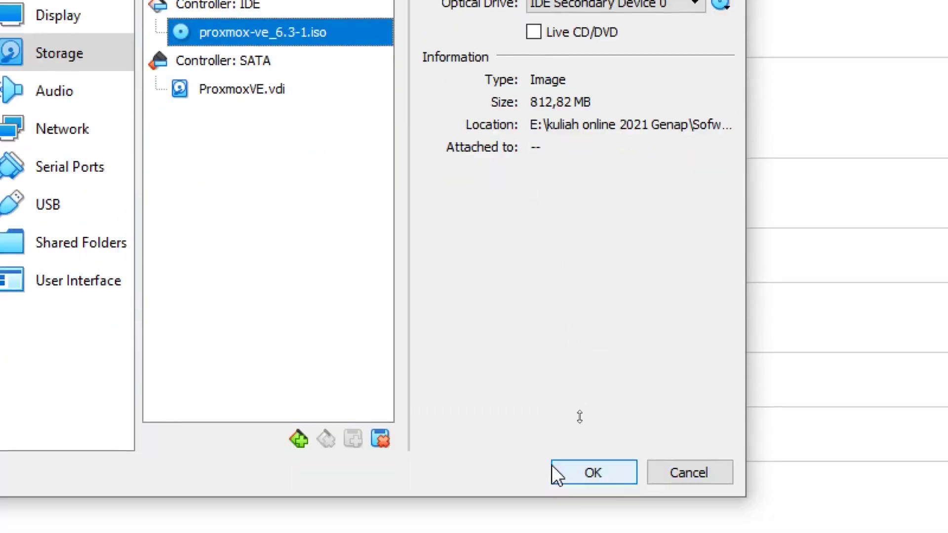
Step: Save the storage settings and start the ProxmoxVE VM with Normal Start
left_click(595, 476)
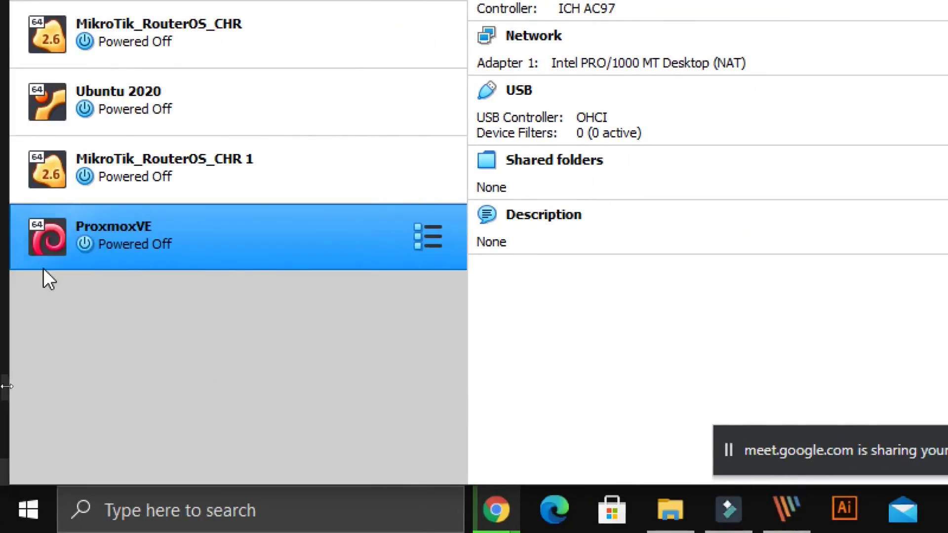
right_click(298, 228)
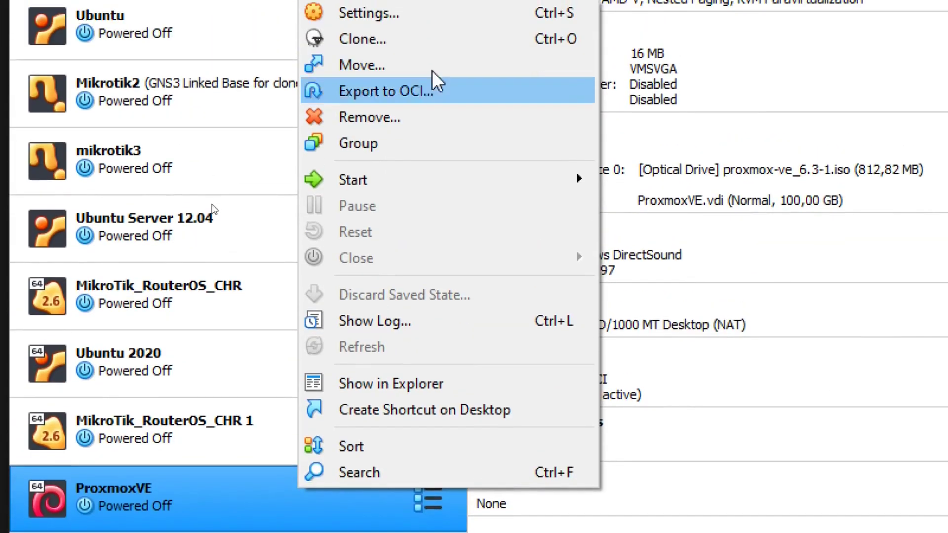
mouse_move(434, 186)
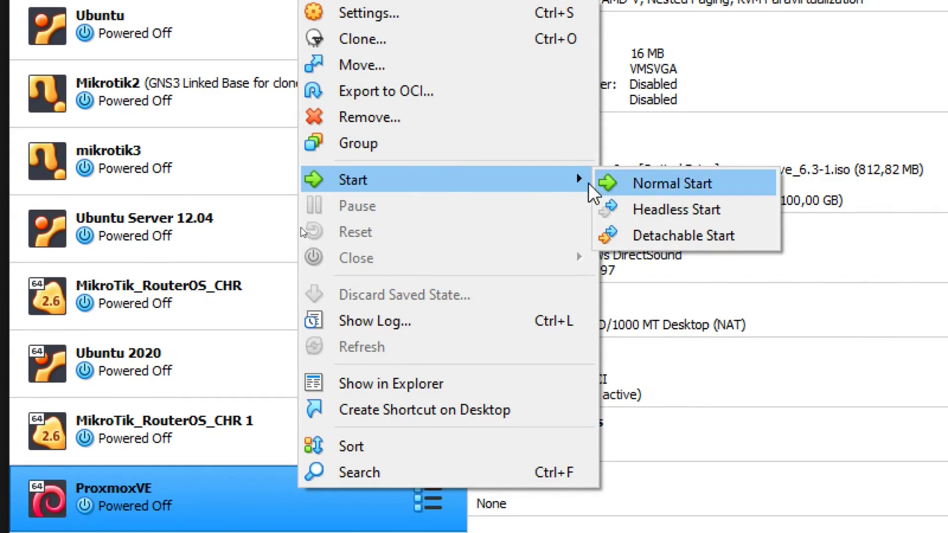
left_click(617, 184)
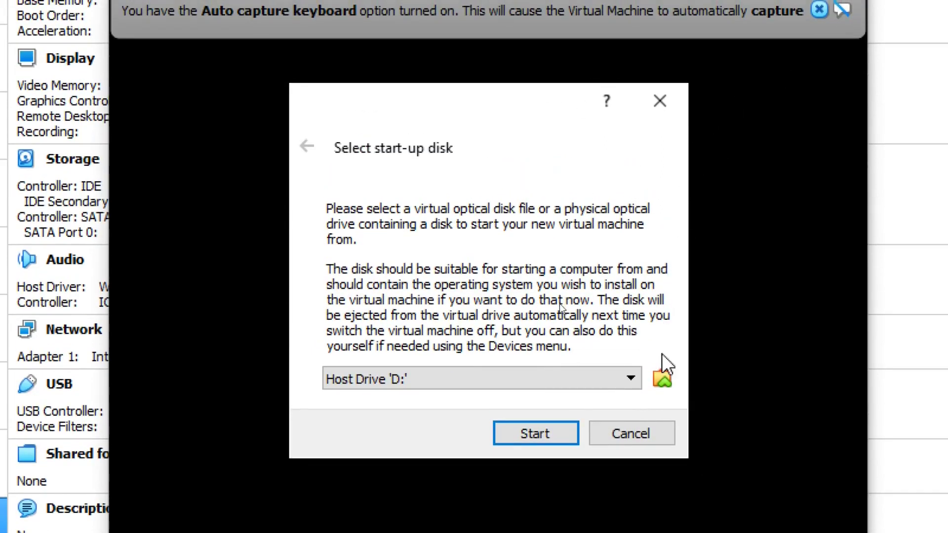
Step: Boot the ProxmoxVE VM with proxmox-ve_6.3-1.iso as the start-up disk
left_click(632, 378)
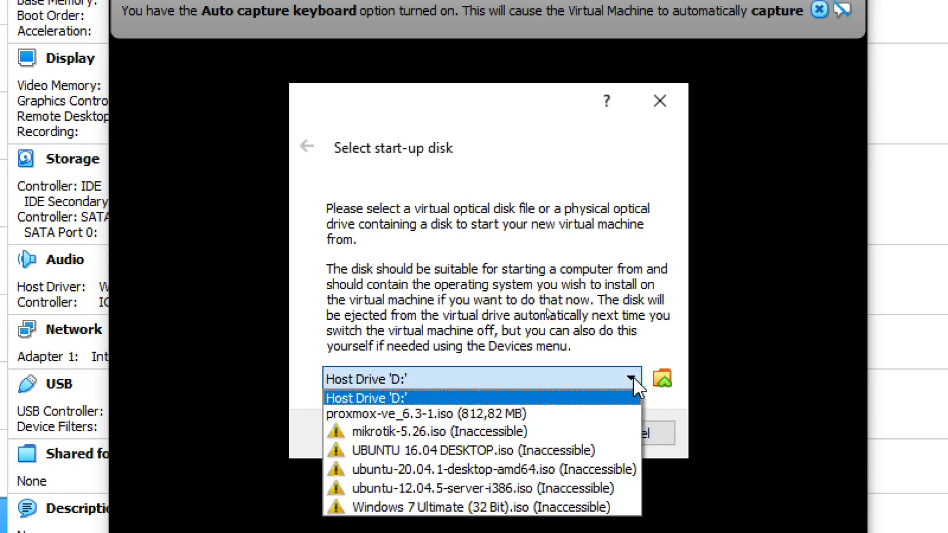
left_click(497, 415)
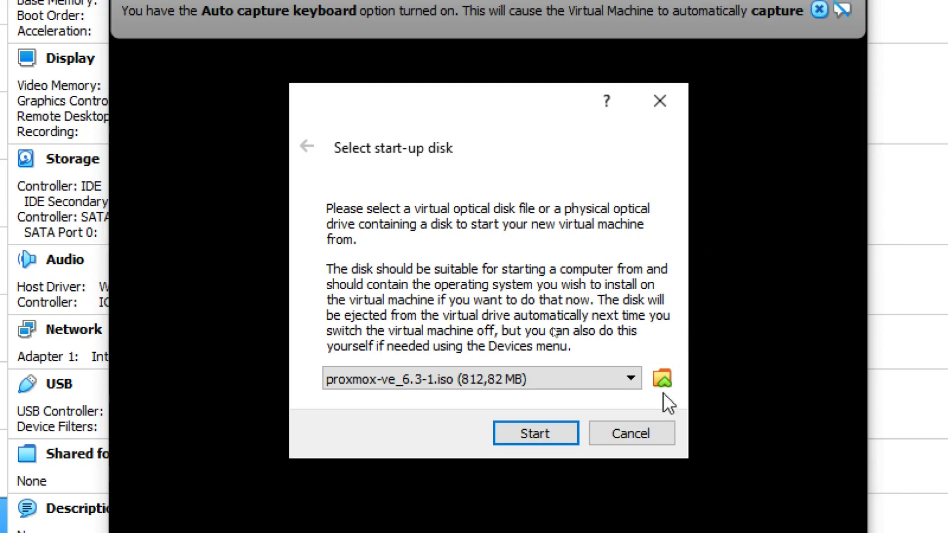
left_click(512, 428)
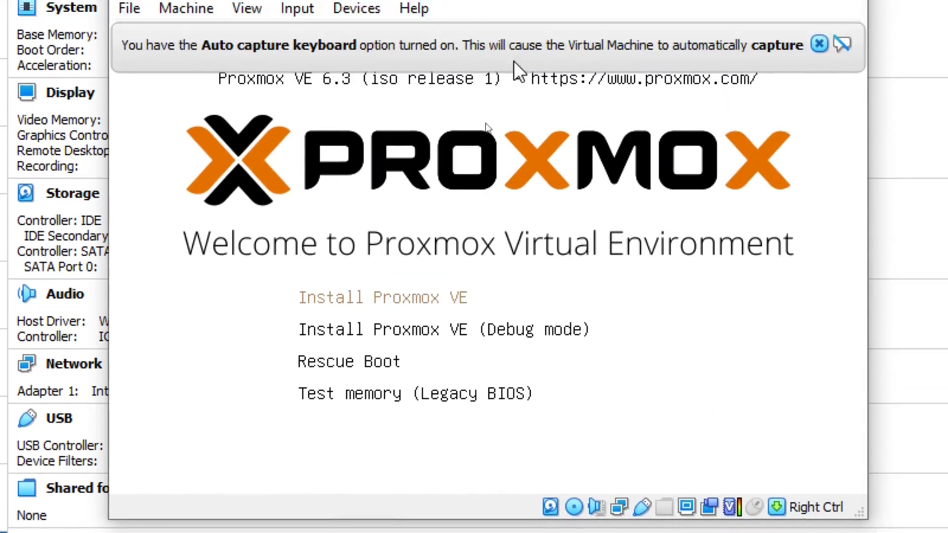
Step: Launch Install Proxmox VE from the boot menu, dismissing the keyboard and mouse notices
left_click(818, 45)
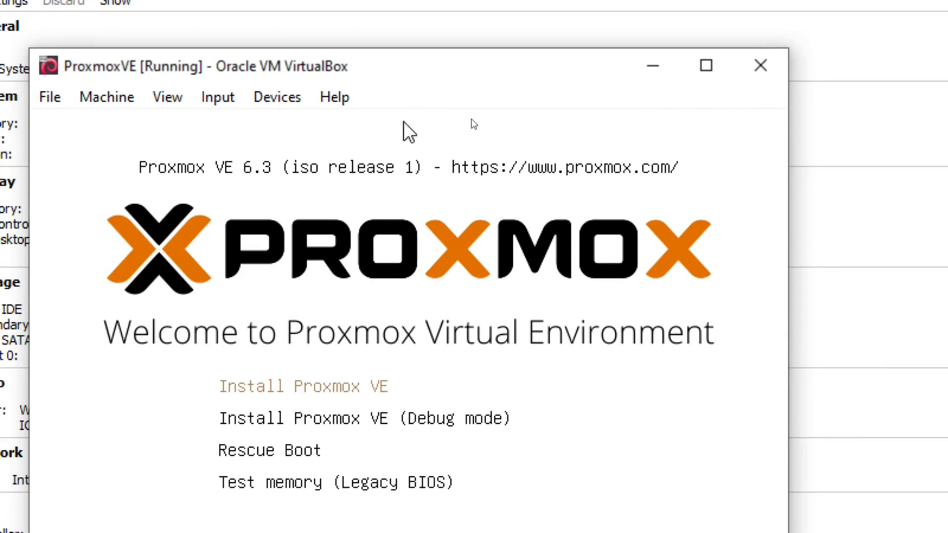
key("Down")
key("Down")
key("Down")
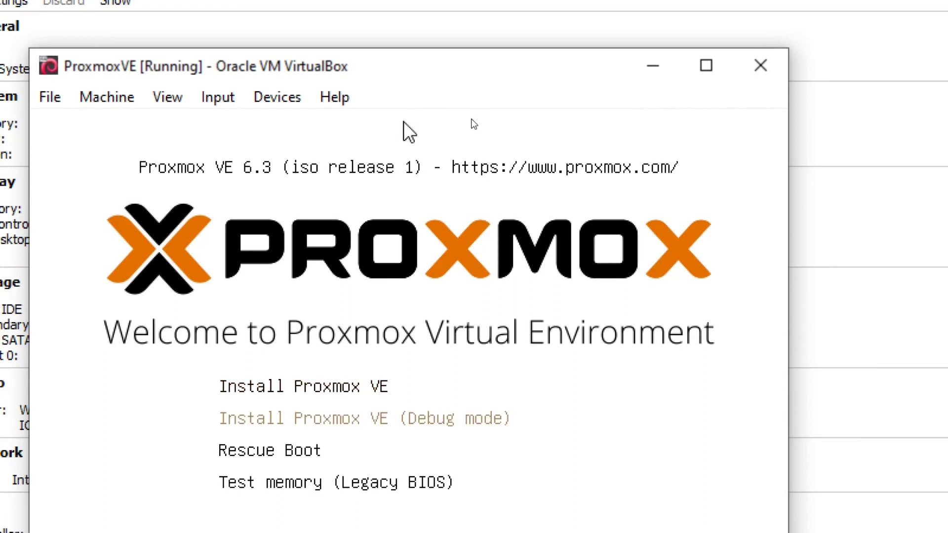
key("Up")
key("Up")
key("Up")
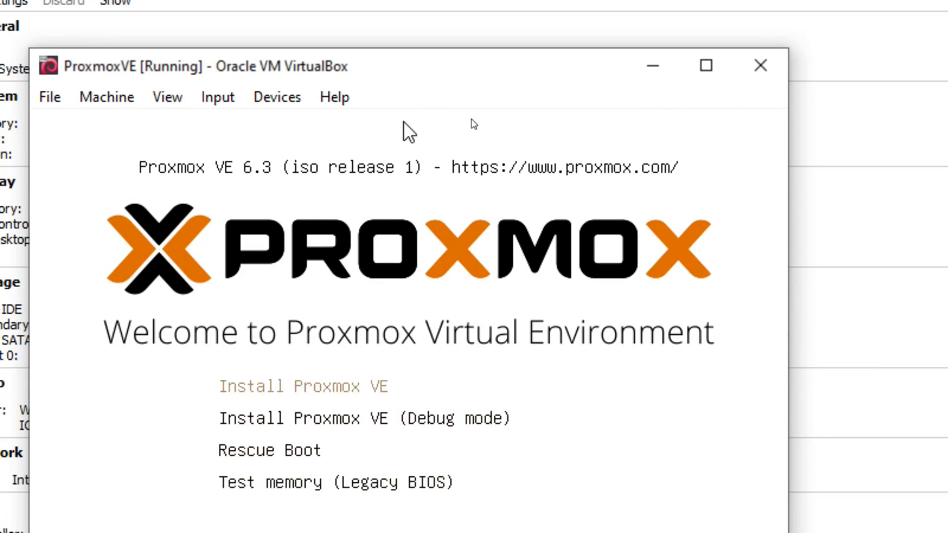
key("Return")
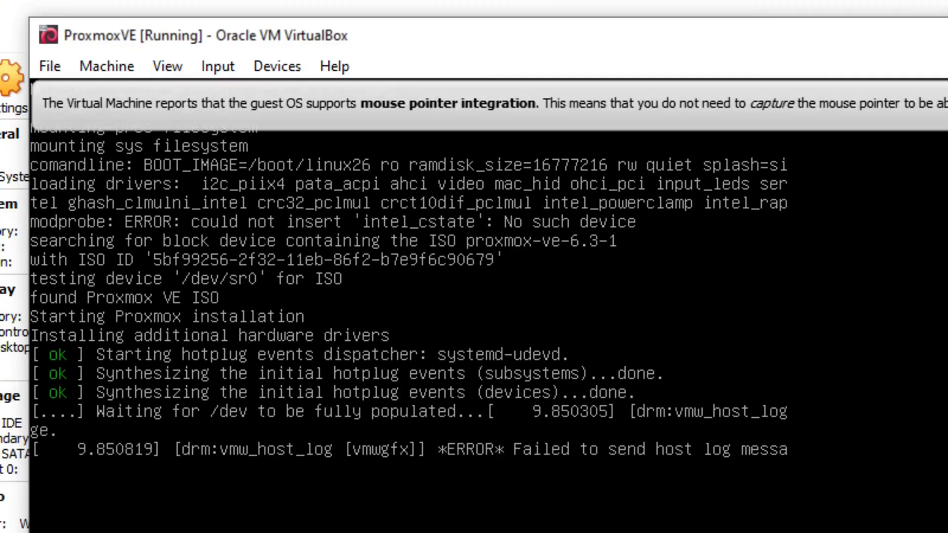
left_click(786, 111)
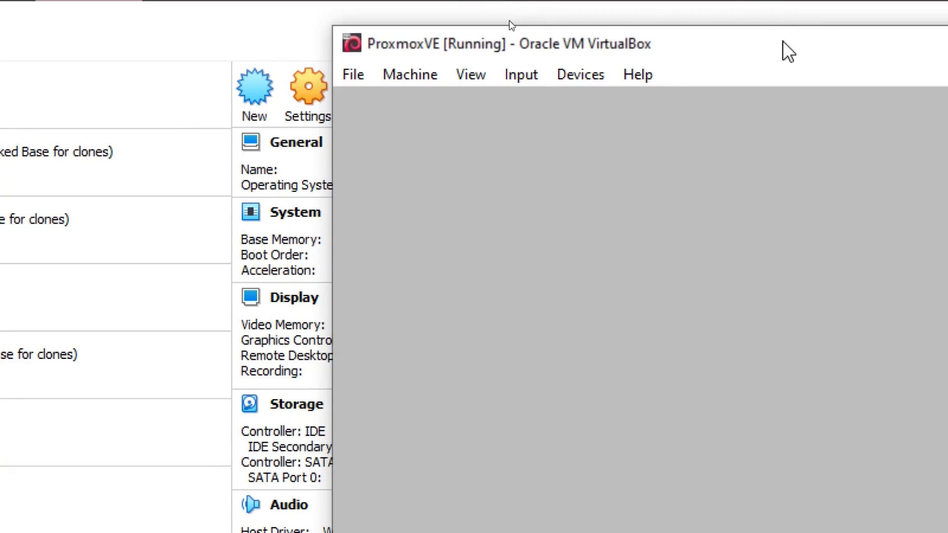
left_click_drag(783, 51, 524, 37)
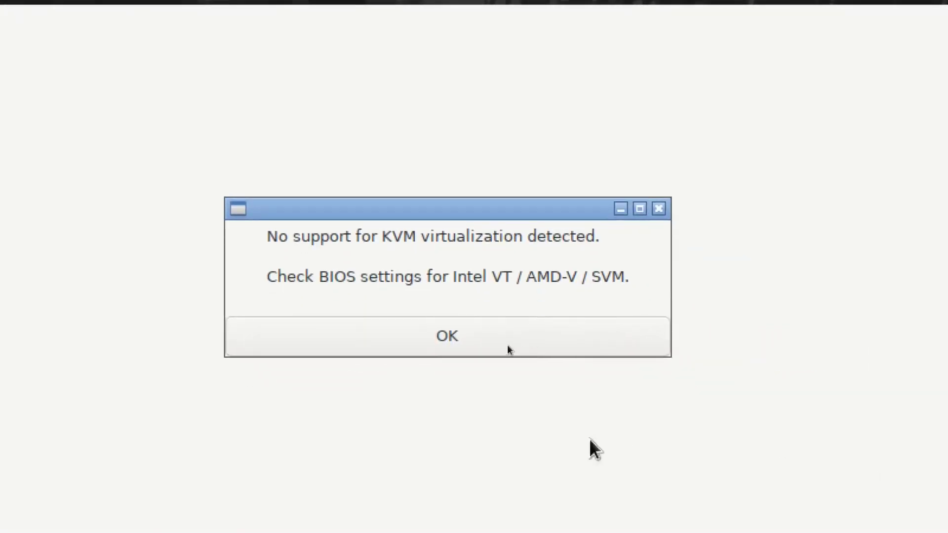
Step: Dismiss the missing KVM support warning and accept the Proxmox licence agreement
left_click(451, 338)
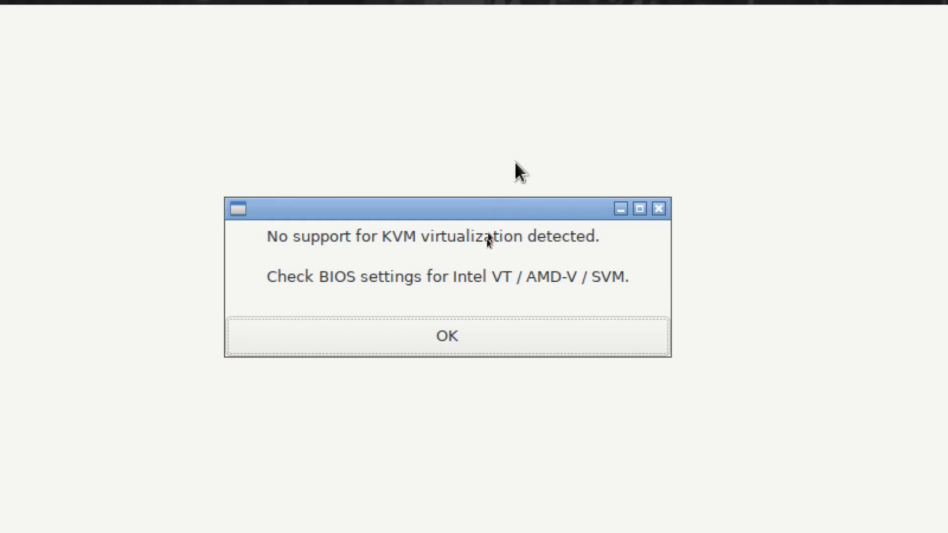
left_click(530, 333)
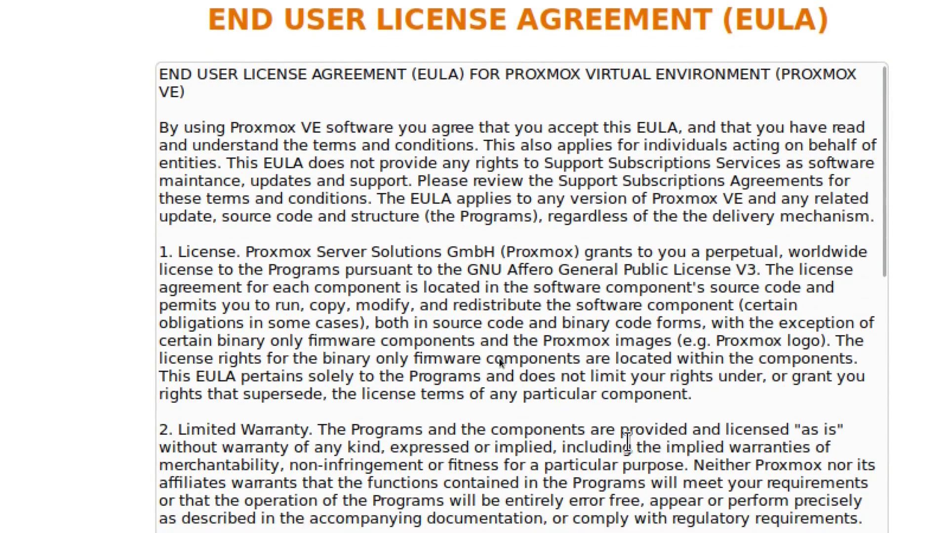
scroll(526, 336, "down", 5)
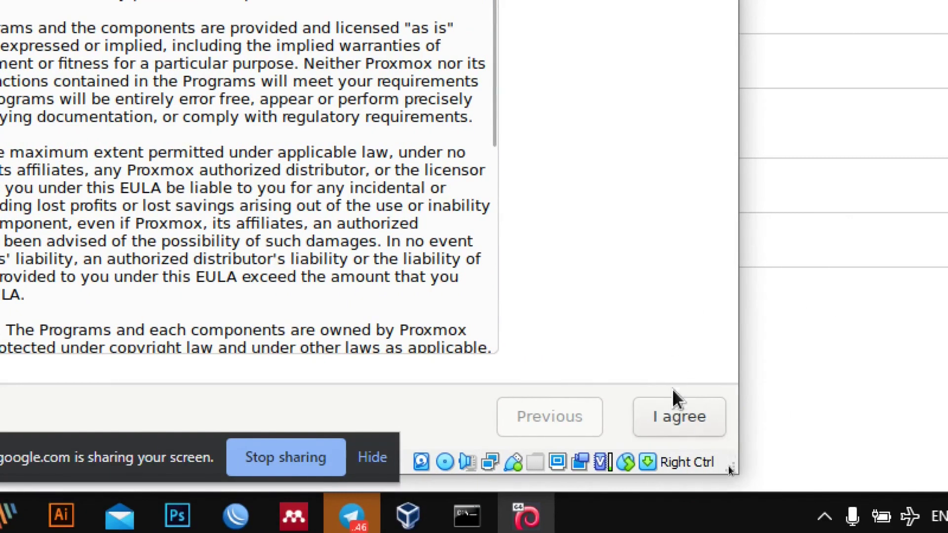
left_click(680, 419)
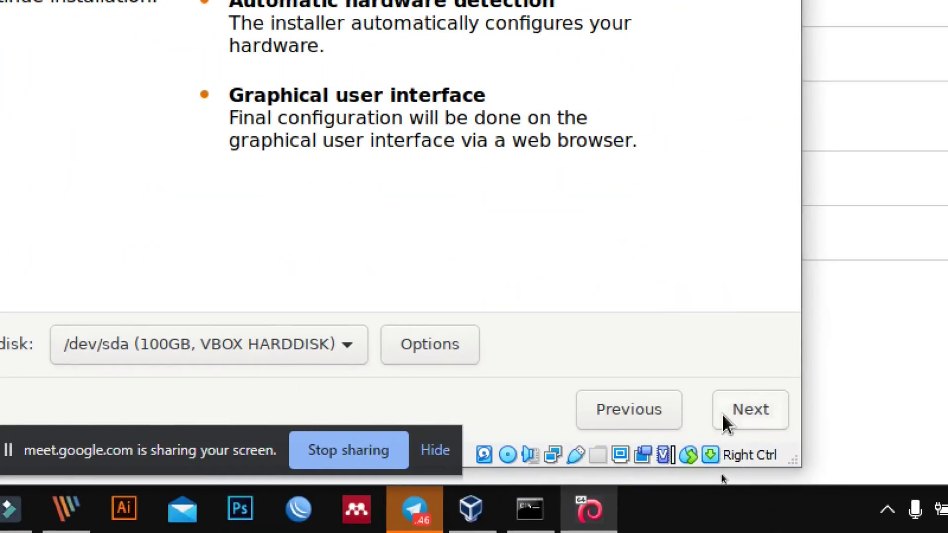
Step: Set the country to Indonesia on the location and time zone page
left_click(724, 413)
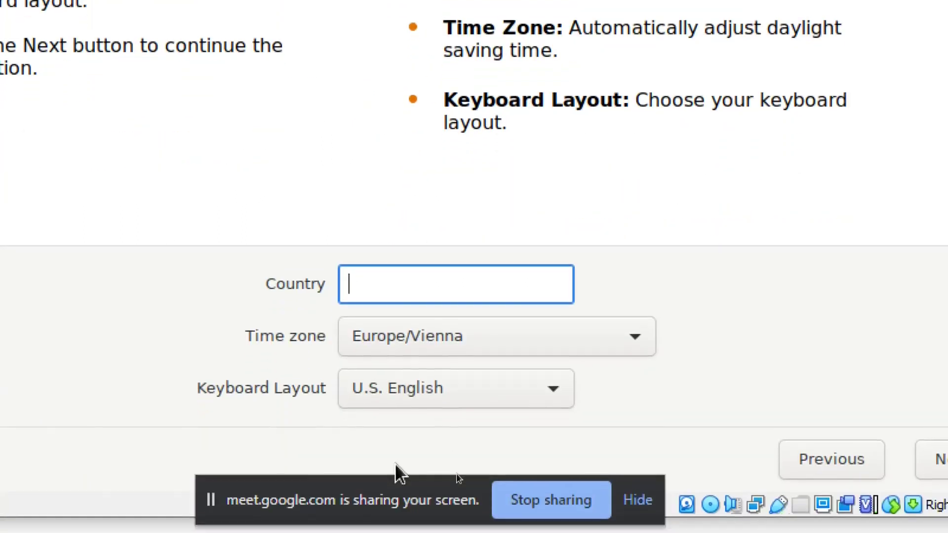
type("INd")
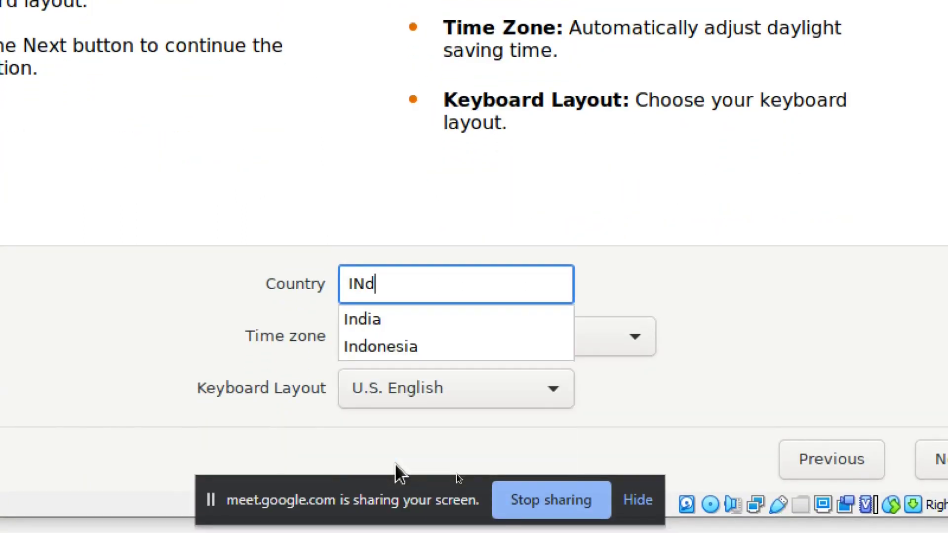
key("Up")
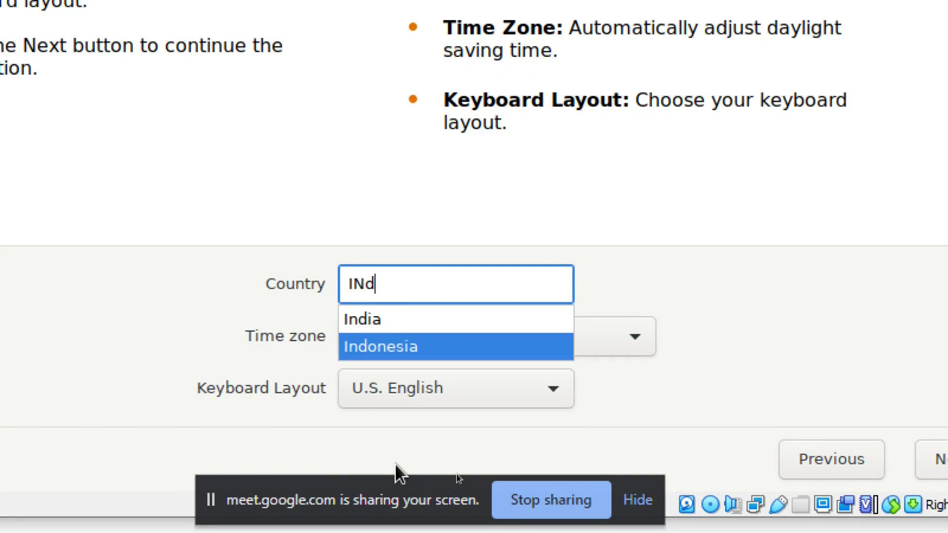
key("Return")
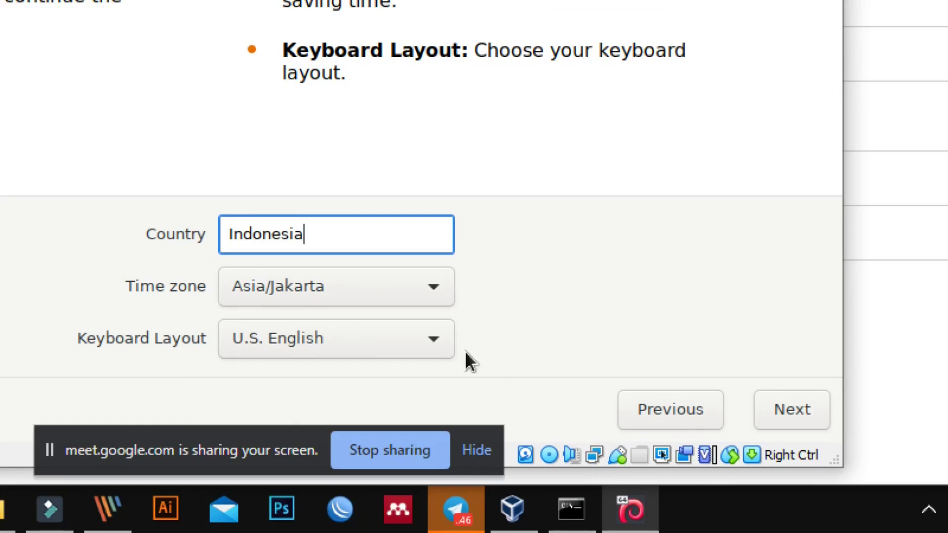
Step: Enter and confirm the root password, and replace the placeholder with the admin e-mail address
left_click(793, 418)
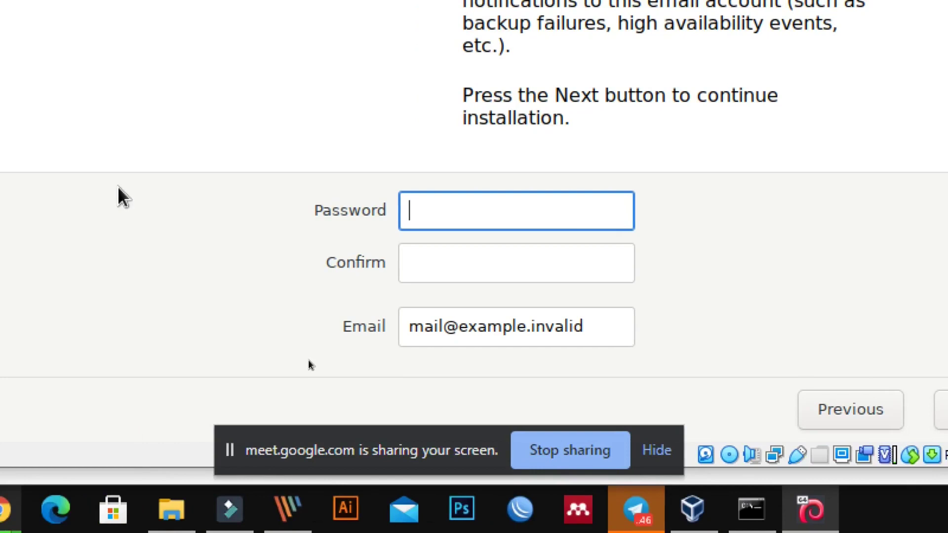
type("******")
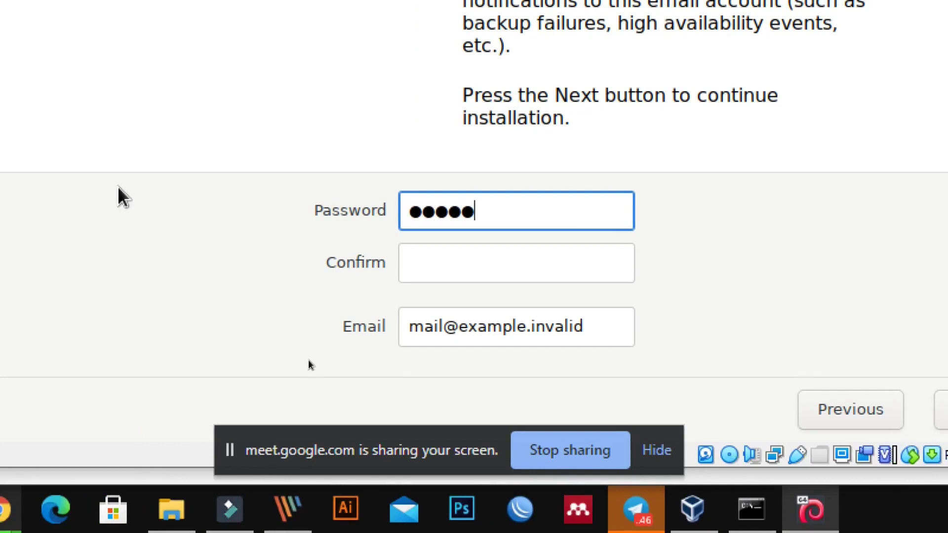
type("*******")
key("Tab")
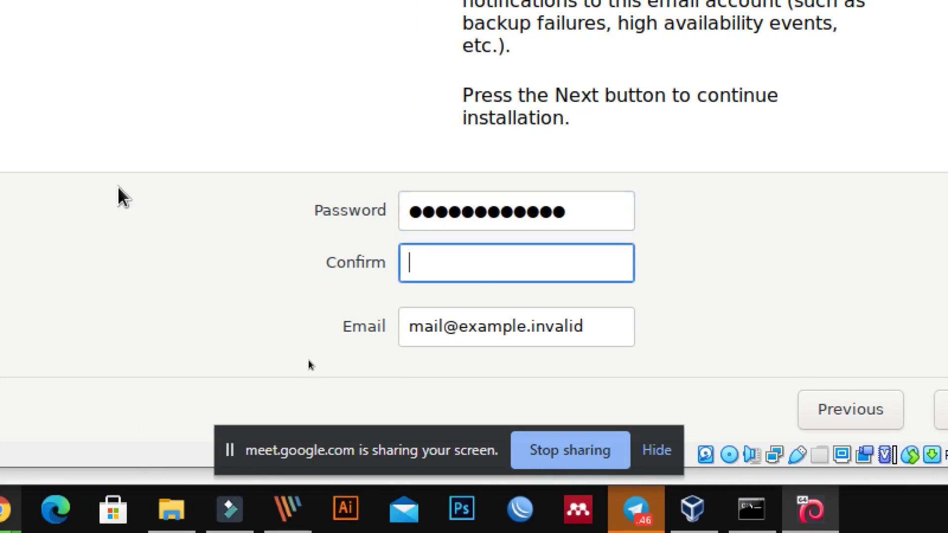
type("*************")
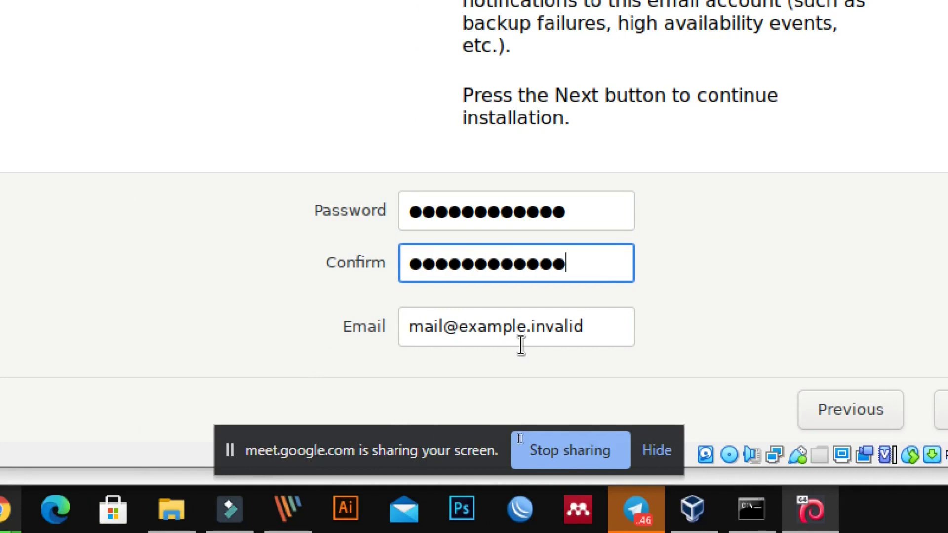
left_click_drag(589, 338, 410, 336)
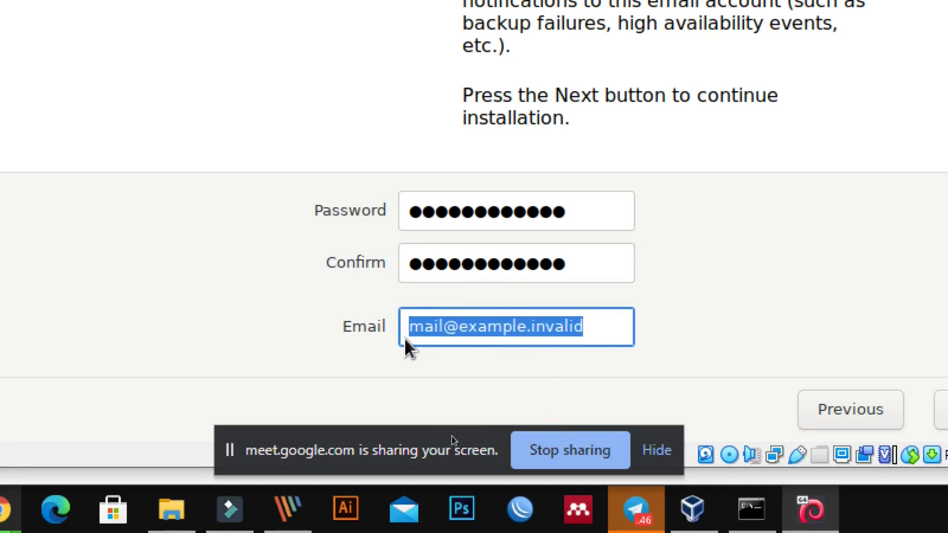
key("BackSpace")
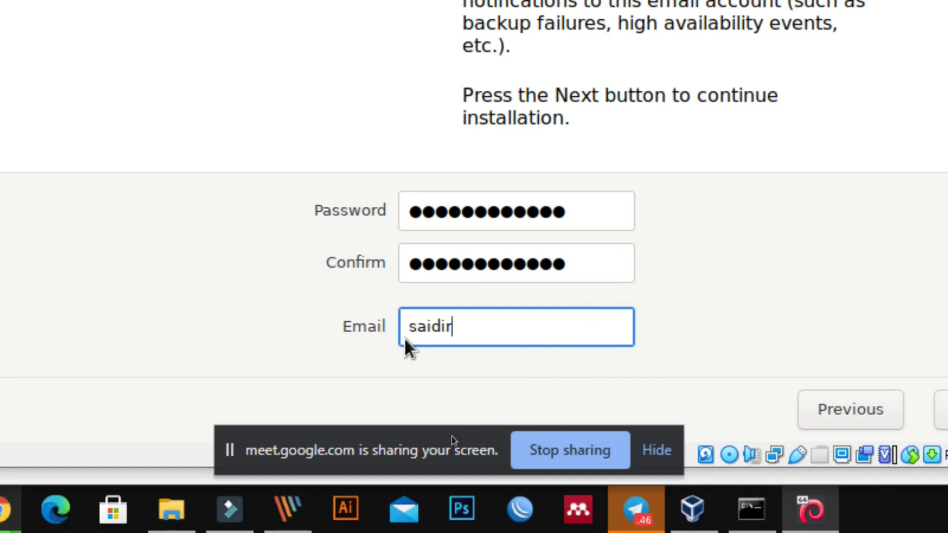
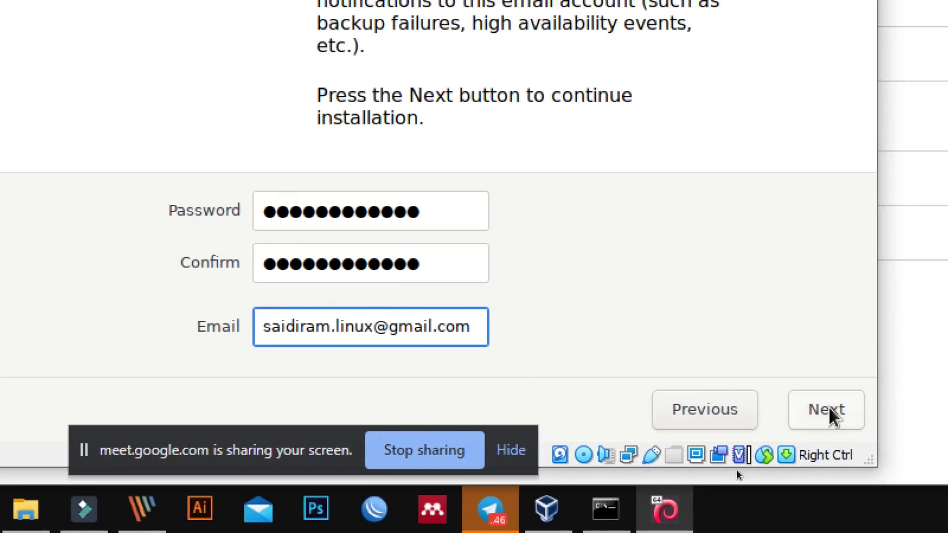
Step: On the Management Network Configuration page, change the hostname to cloud
left_click(828, 412)
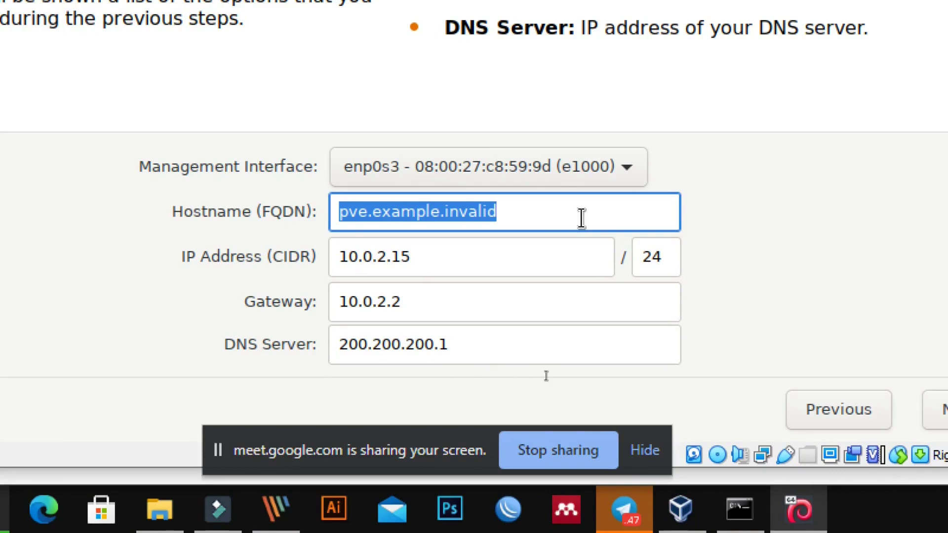
key("BackSpace")
type("cloub")
key("BackSpace")
type("db")
key("BackSpace")
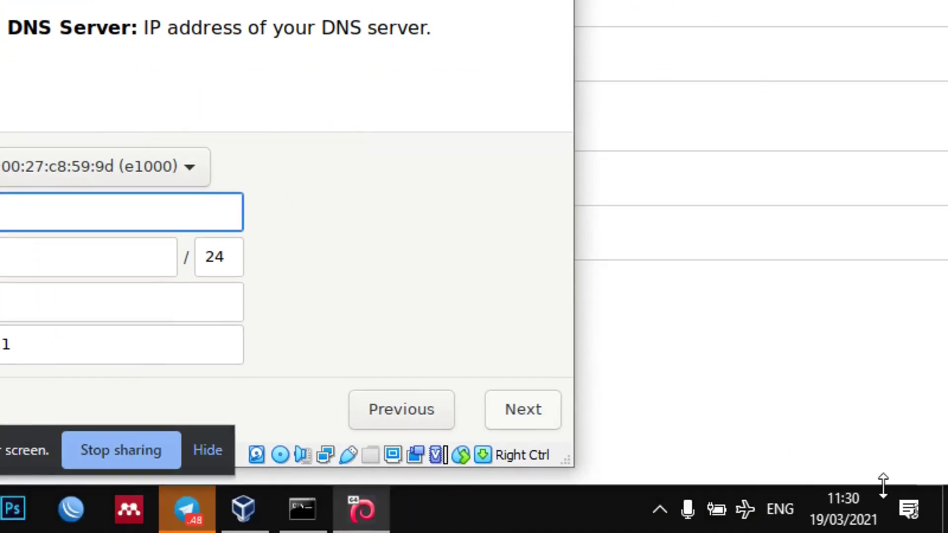
Step: Clear Command Prompt and run ipconfig /all to see IPv4 200.200.200.254 and gateway 200.200.200.1
left_click(302, 510)
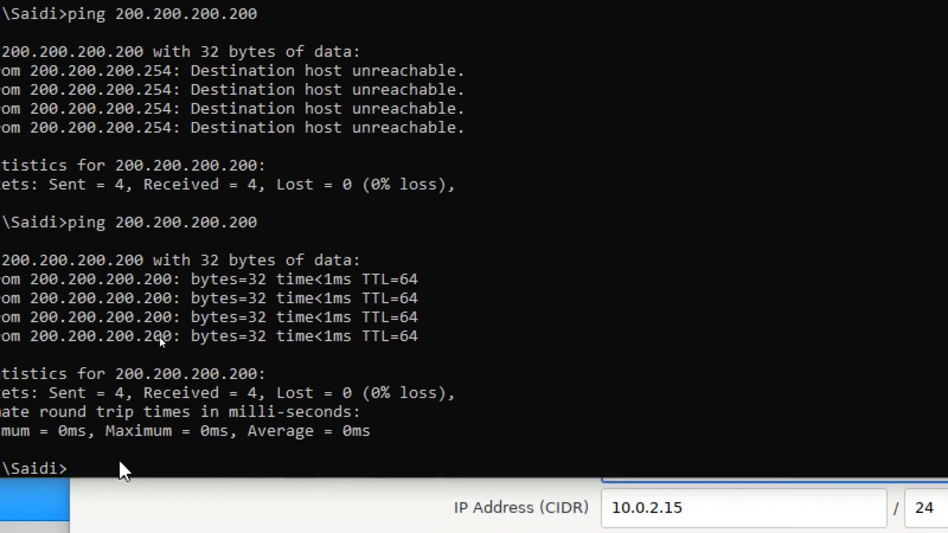
type("cls")
key("Return")
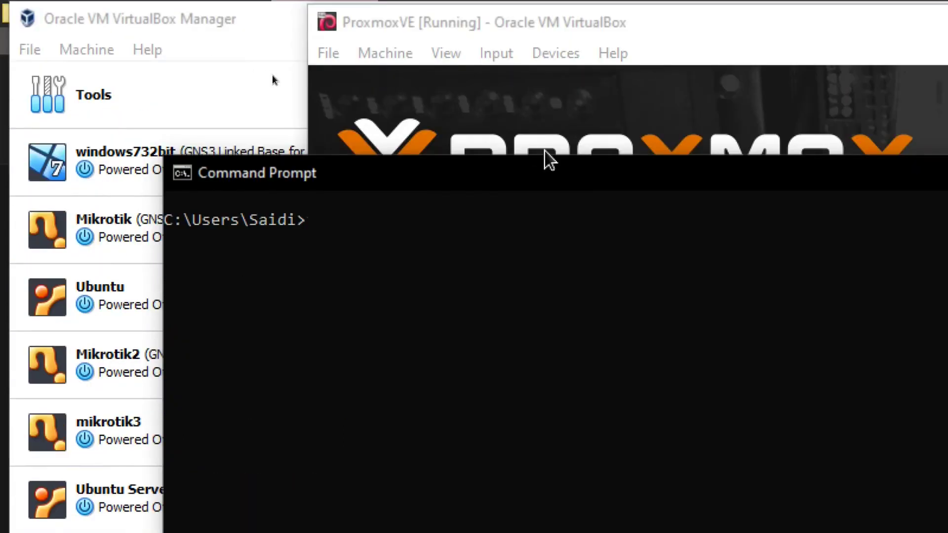
type("ipco")
type("nfi")
key("BackSpace")
type("fig/all")
key("Return")
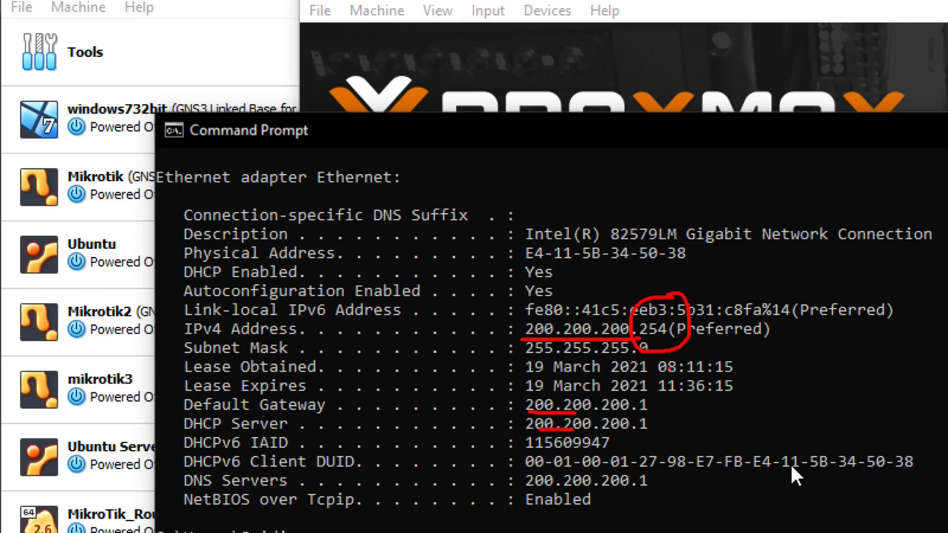
left_click_drag(718, 395, 486, 406)
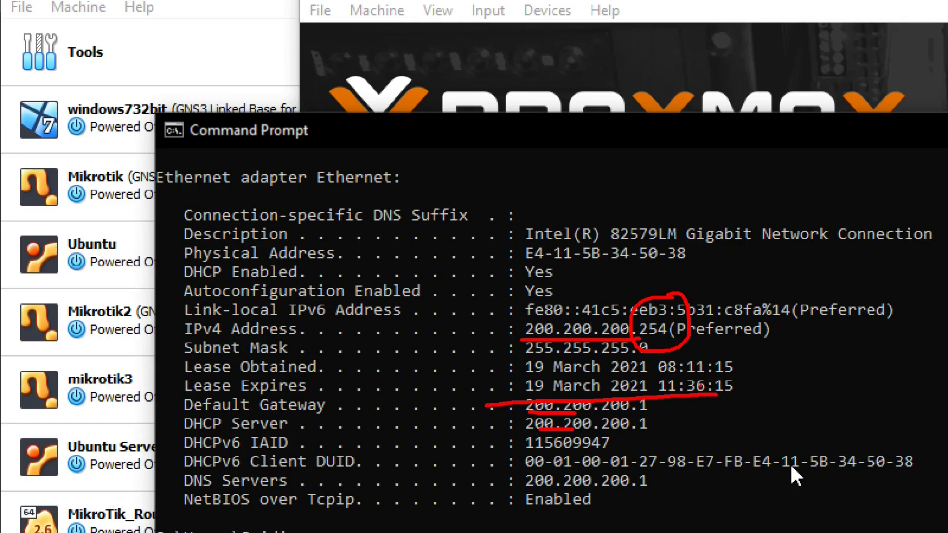
key("Escape")
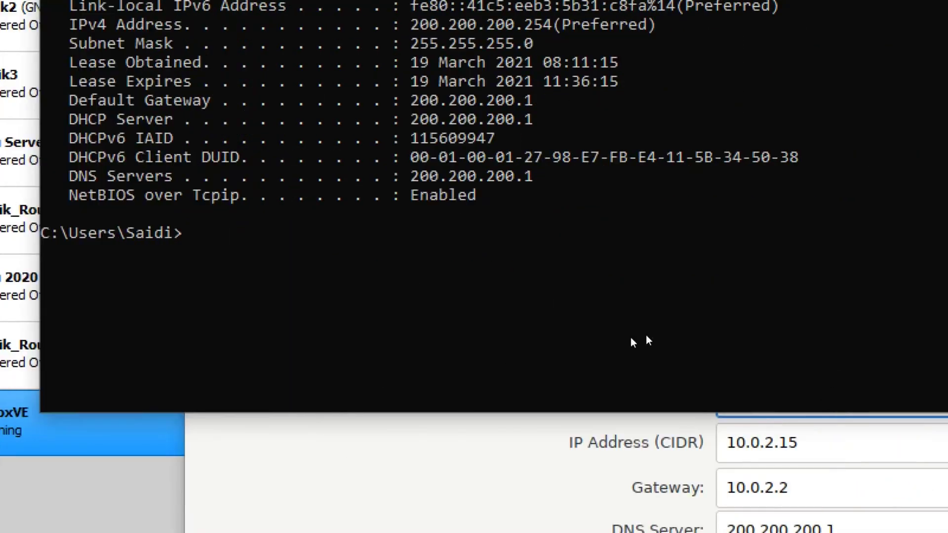
Step: Change the installer's IP address from 10.0.2.15 to 200.200.200.200
left_click(391, 447)
left_click_drag(391, 447, 187, 449)
type("200.200.2")
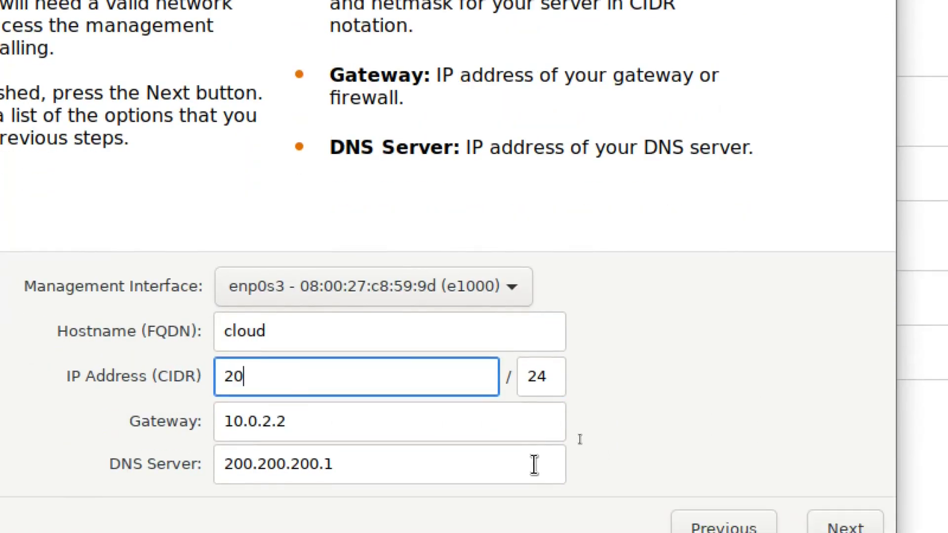
type("00.200")
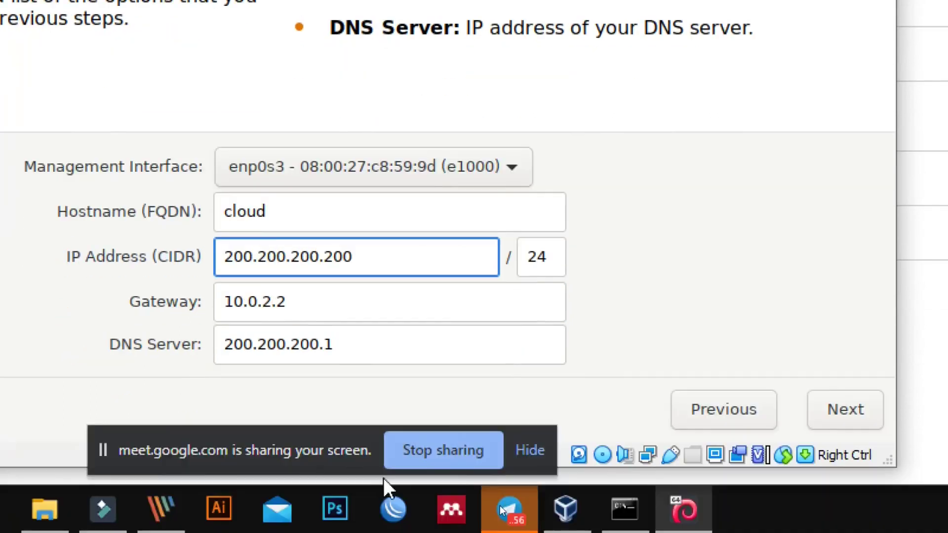
Step: Replace gateway 10.0.2.2 with 200.200.200.1 copied from the DNS Server field
left_click(298, 424)
left_click_drag(298, 305, 153, 302)
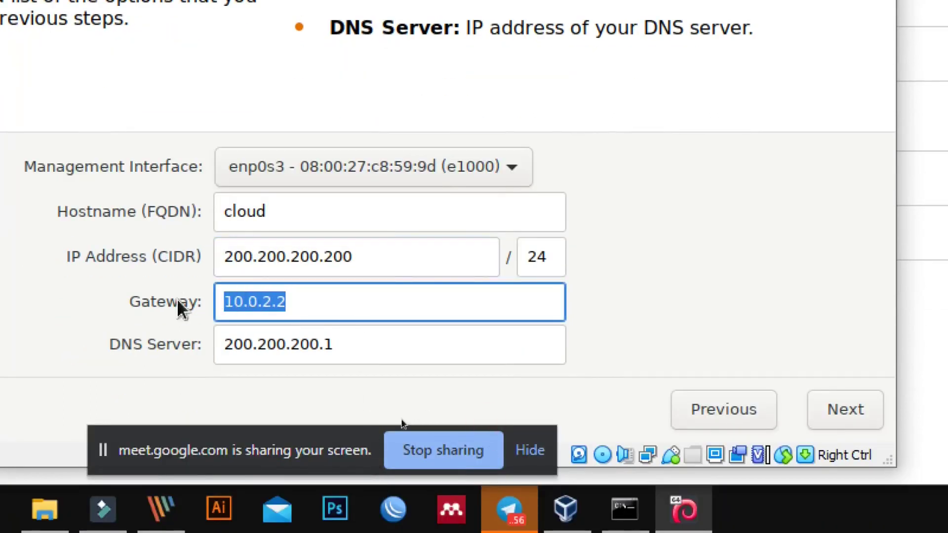
left_click(390, 338)
left_click_drag(390, 339, 169, 355)
key("ctrl+c")
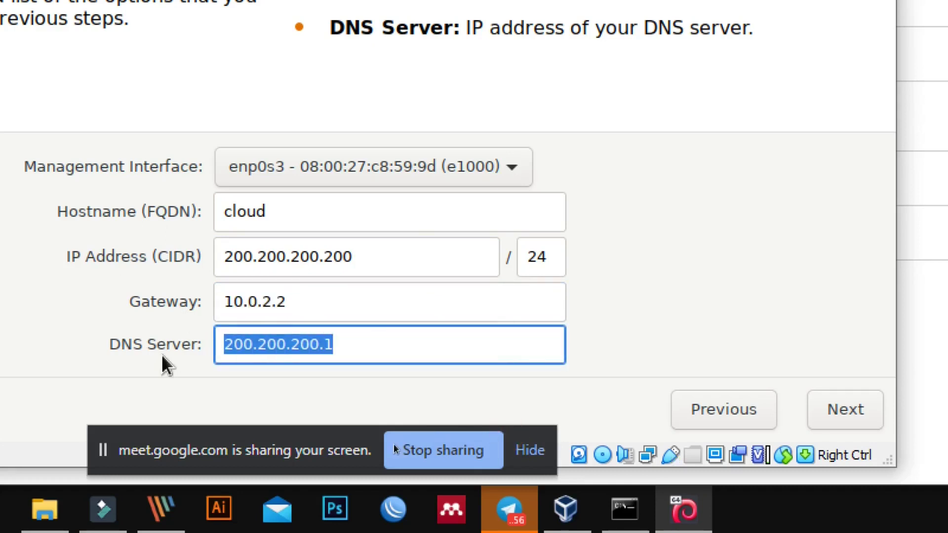
key("shift+Tab")
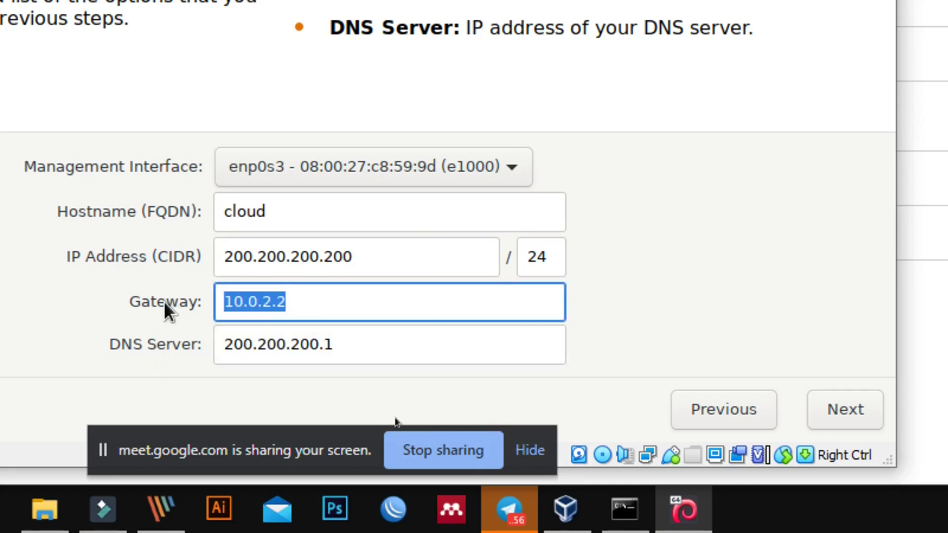
key("ctrl+v")
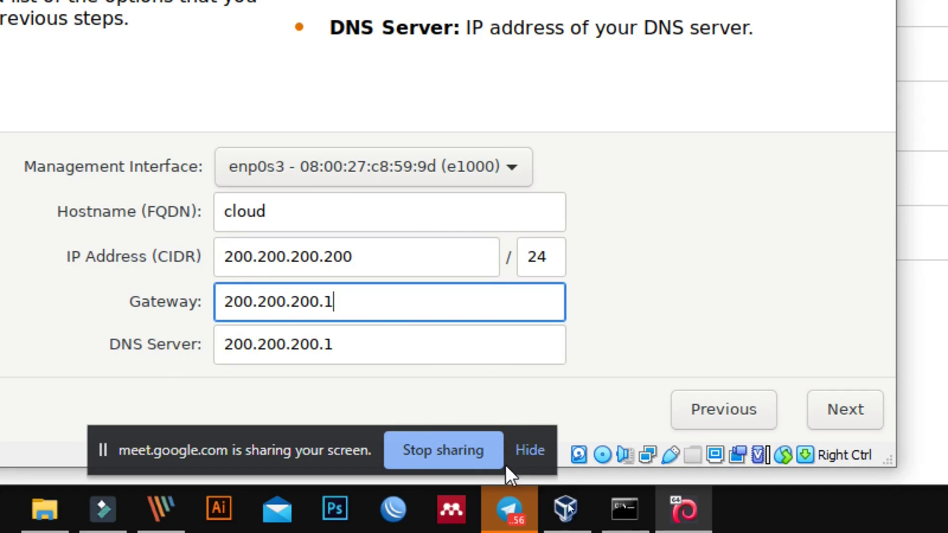
Step: After the FQDN warning, append a domain suffix to the hostname cloud
left_click(842, 412)
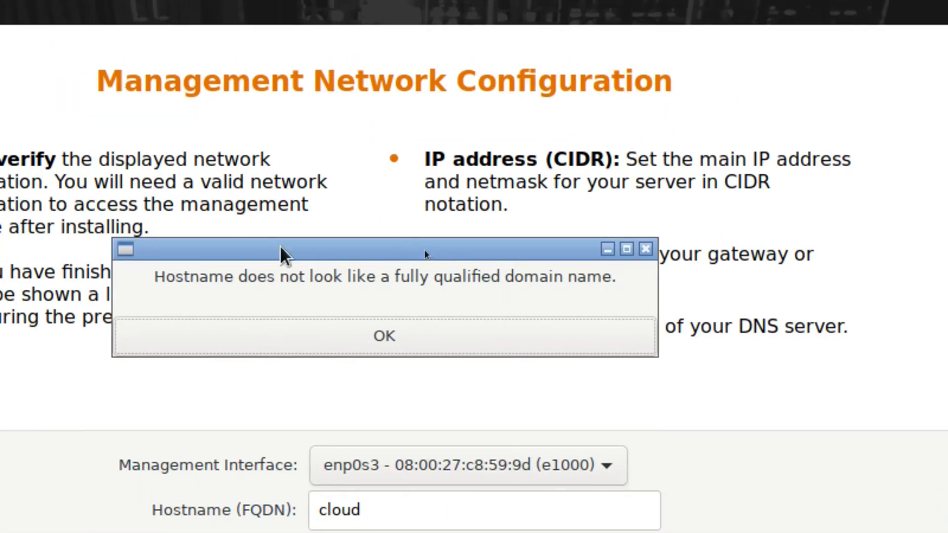
left_click(391, 346)
left_click(469, 413)
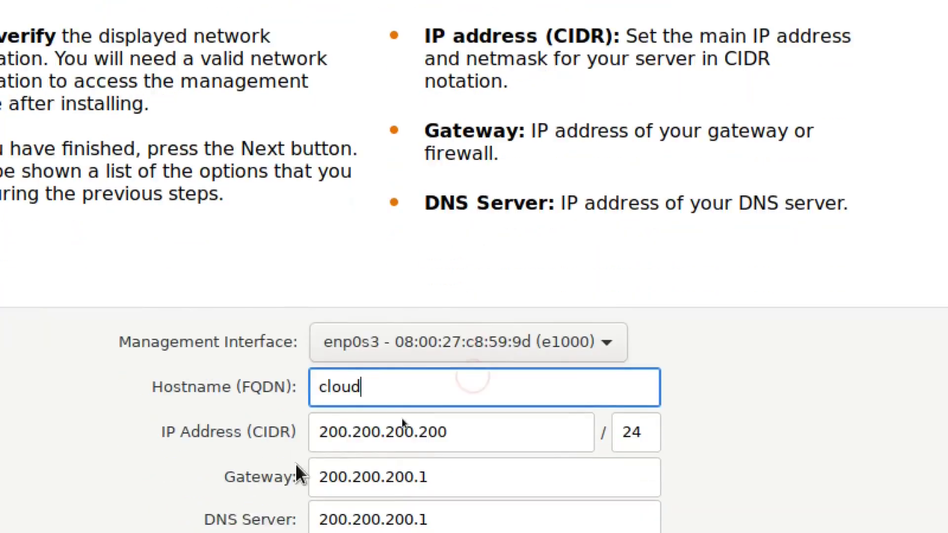
type(".s")
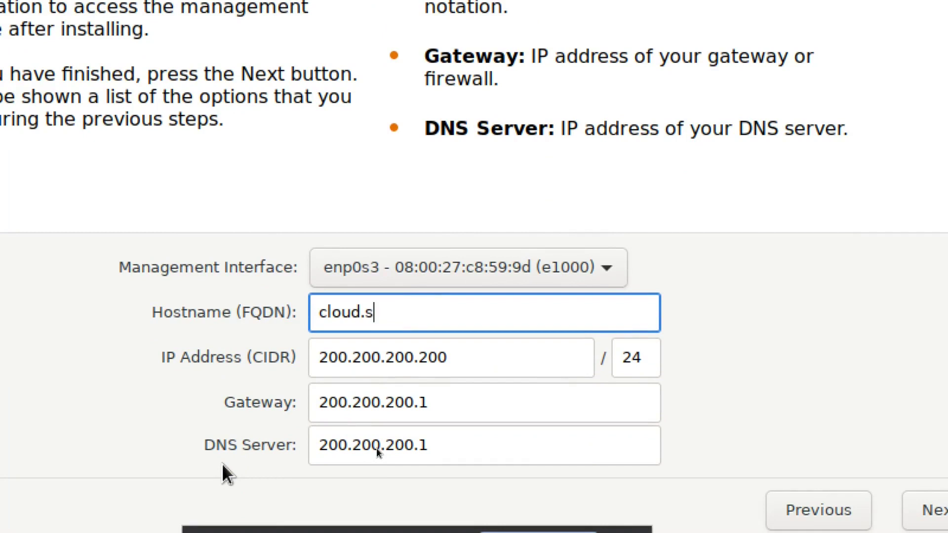
type("aidi")
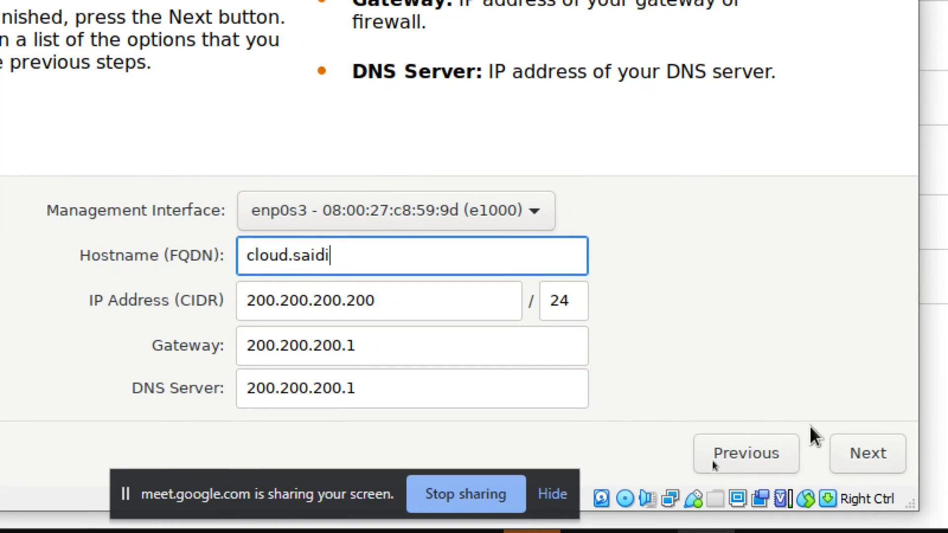
Step: Accept the network settings to reach the installation summary page
left_click(864, 454)
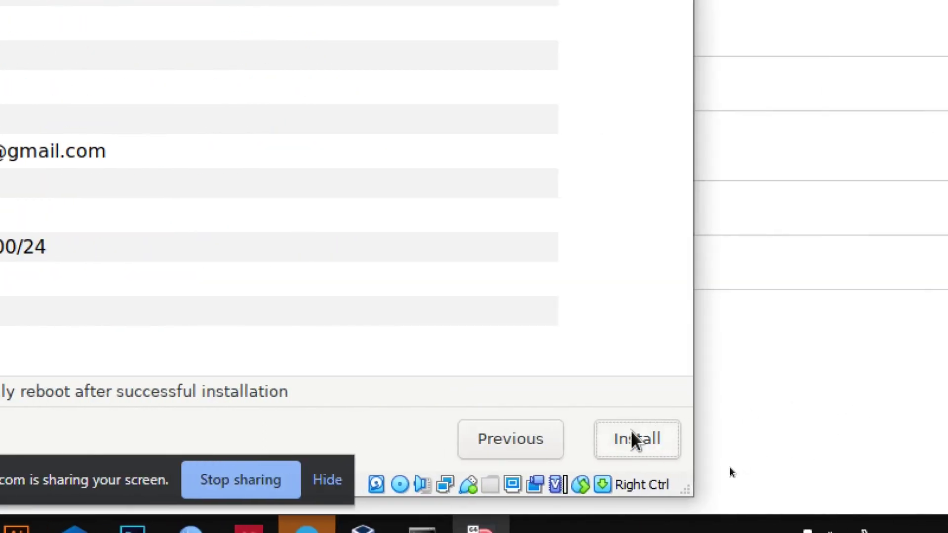
Step: Begin the Proxmox VE install and let it reach 100% and reboot to the welcome menu
left_click(635, 439)
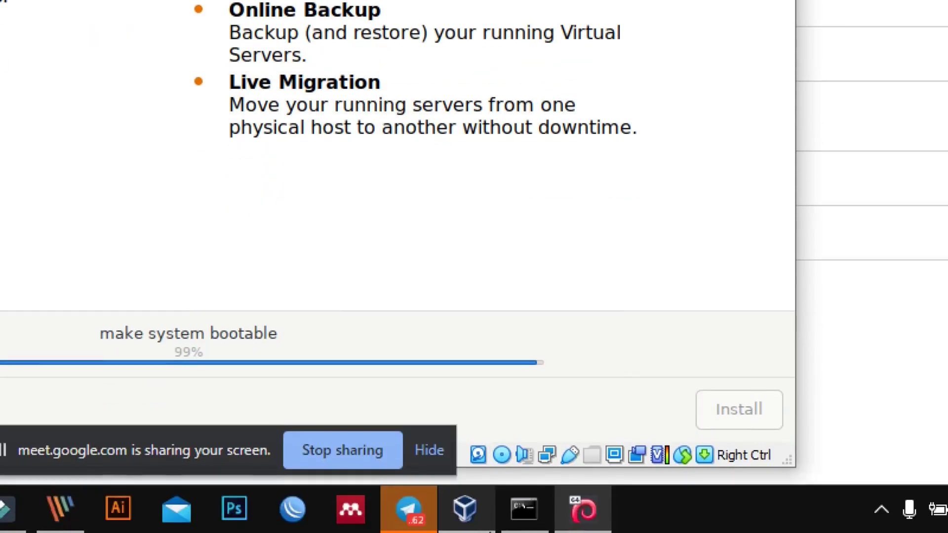
mouse_move(464, 508)
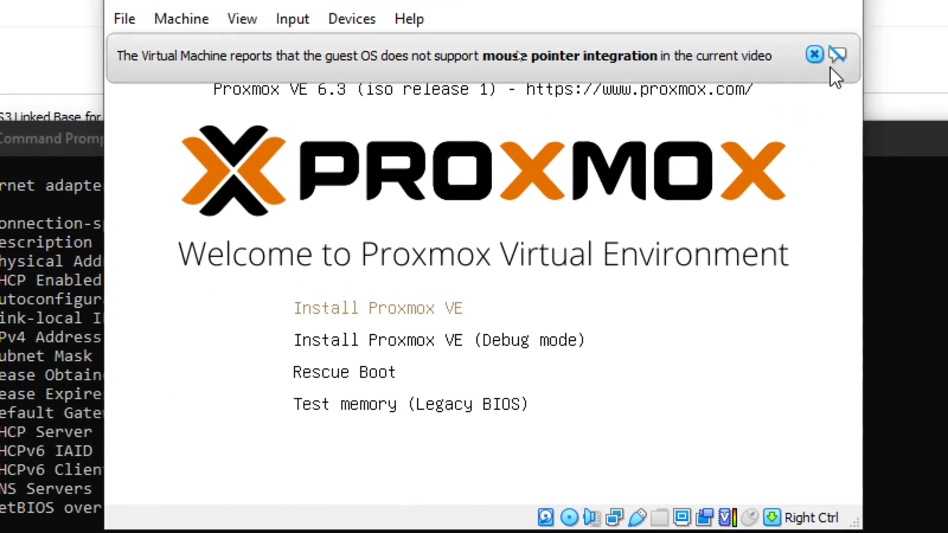
Step: Dismiss the mouse integration notice and power off the ProxmoxVE machine from the Close Virtual Machine dialog
left_click(815, 65)
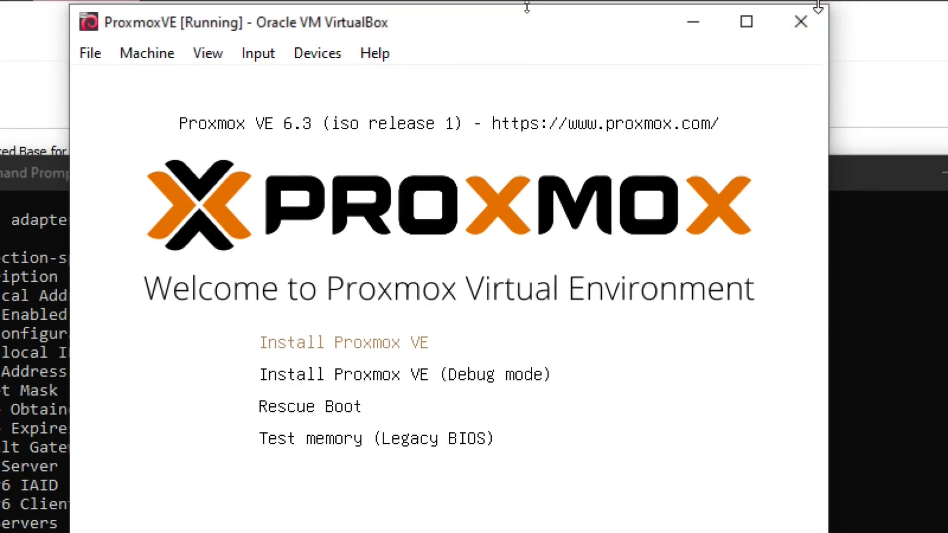
left_click(803, 21)
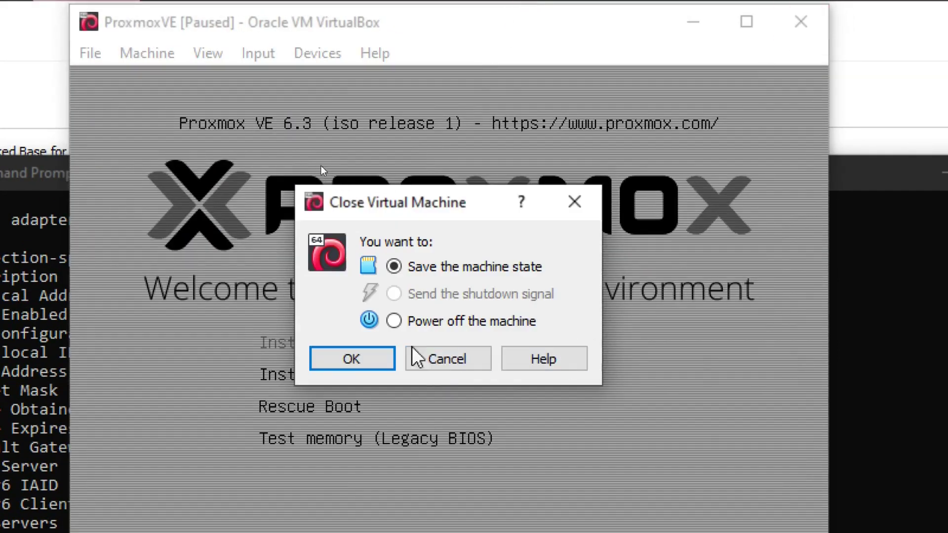
left_click(401, 327)
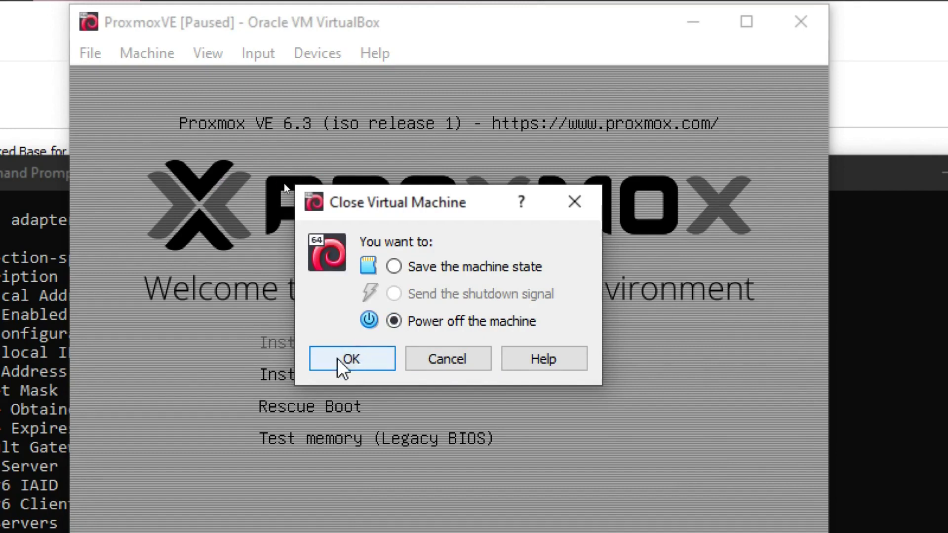
left_click(339, 359)
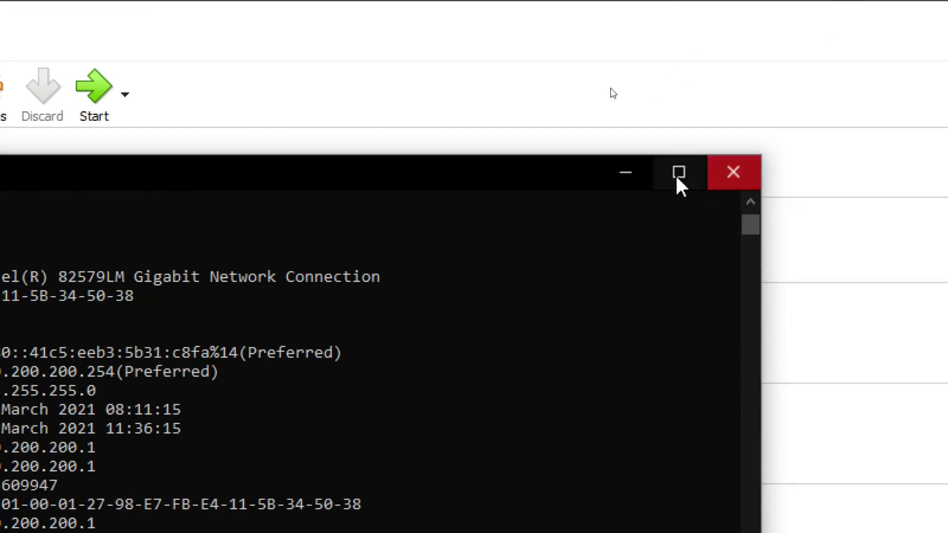
Step: Minimize Command Prompt and remove the Proxmox ISO from ProxmoxVE's optical drive under Storage
left_click(626, 173)
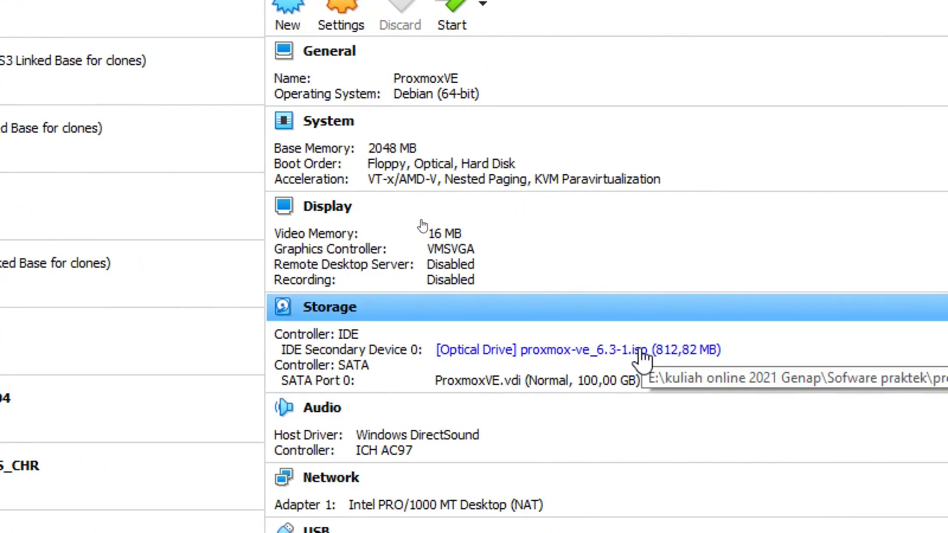
left_click(641, 351)
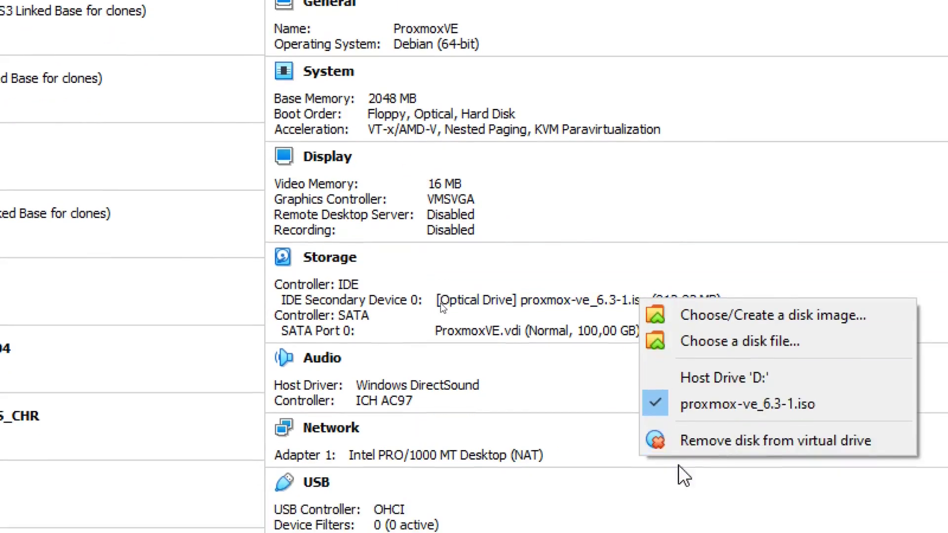
left_click(724, 405)
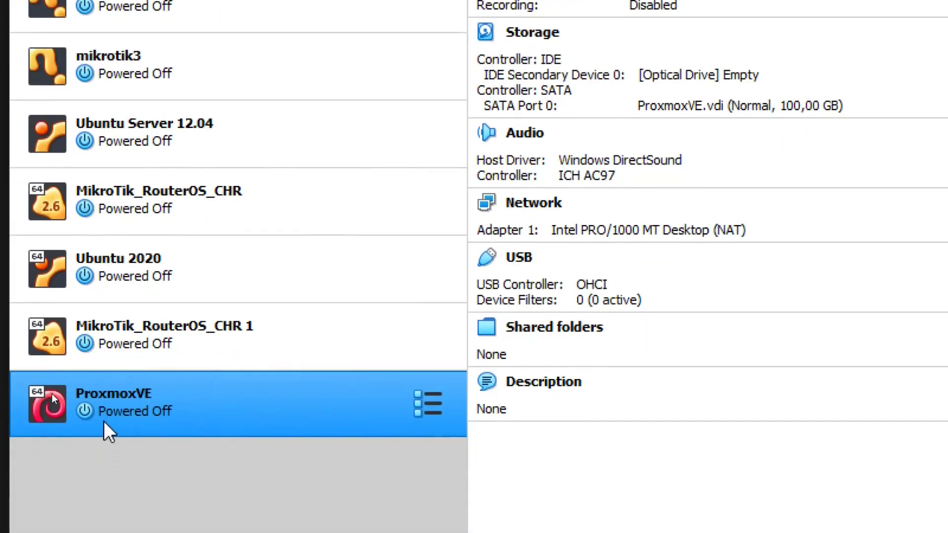
Step: Start the ProxmoxVE machine with Normal Start from its context menu
right_click(104, 422)
mouse_move(140, 103)
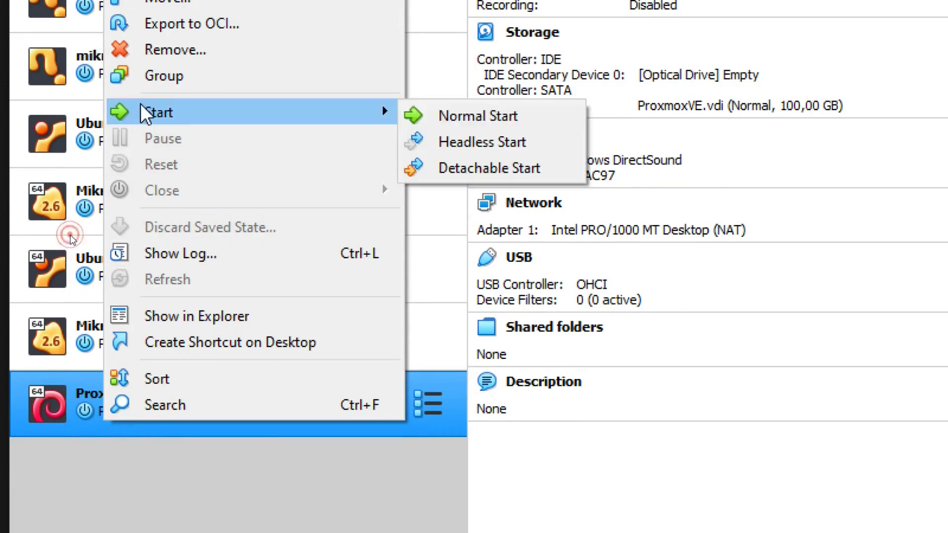
left_click(471, 116)
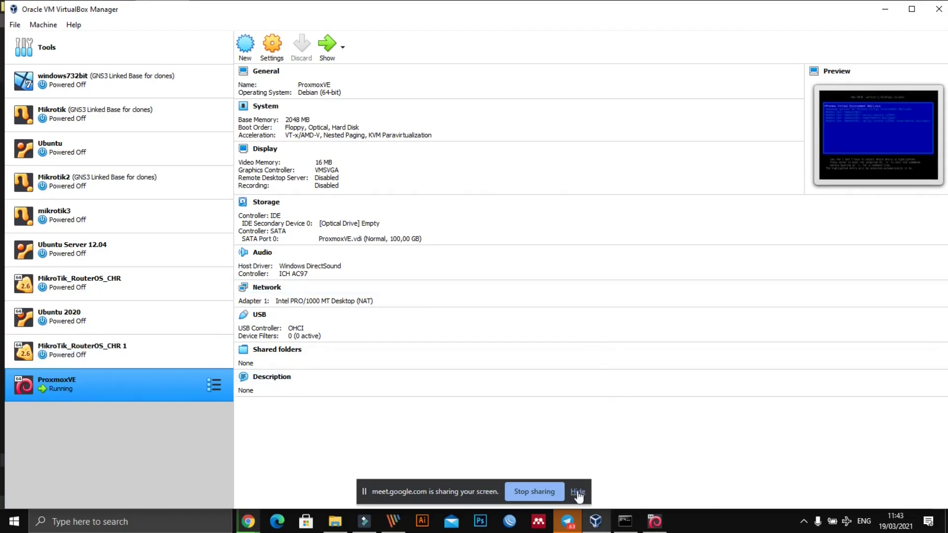
Step: Bring the ProxmoxVE window forward and dismiss the keyboard auto-capture and mouse integration notices
left_click(655, 521)
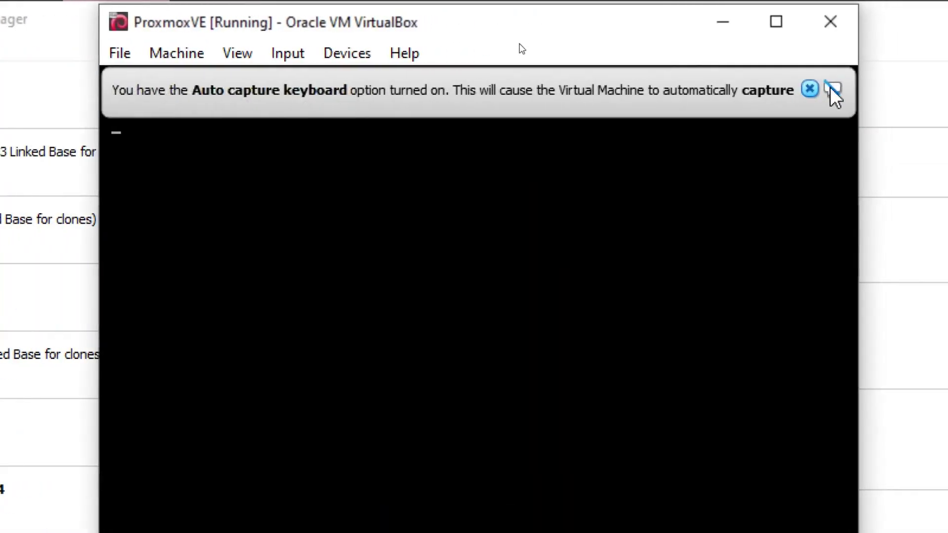
left_click(810, 89)
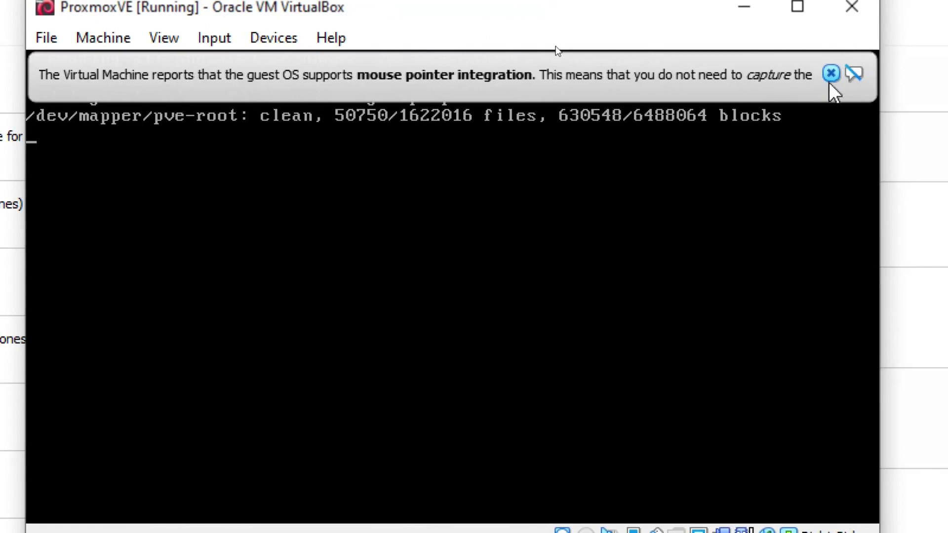
left_click(831, 75)
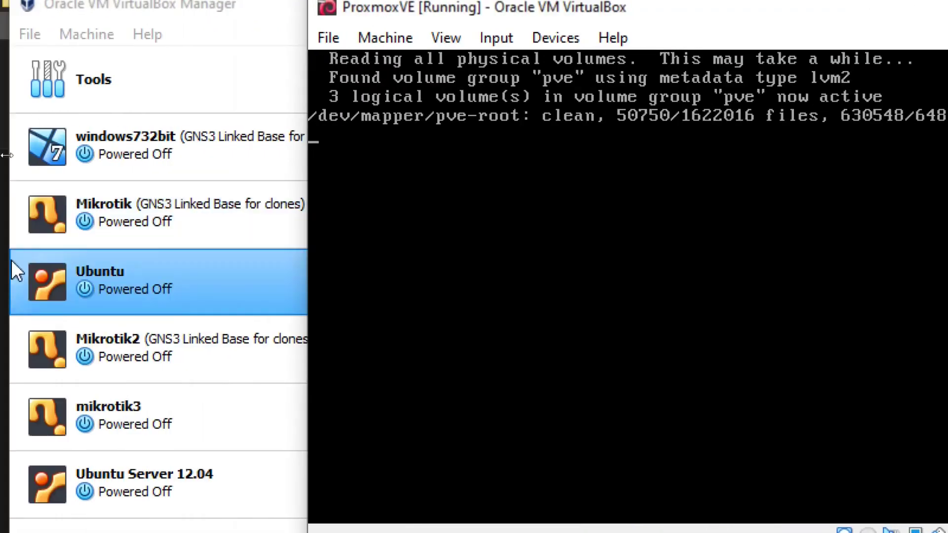
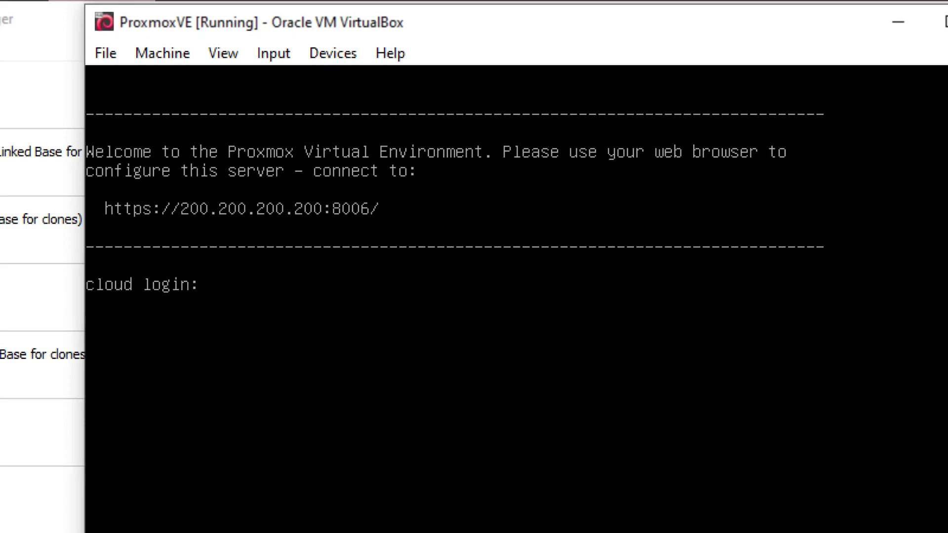
Step: Log into the ProxmoxVE console as root with the account password
left_click(171, 107)
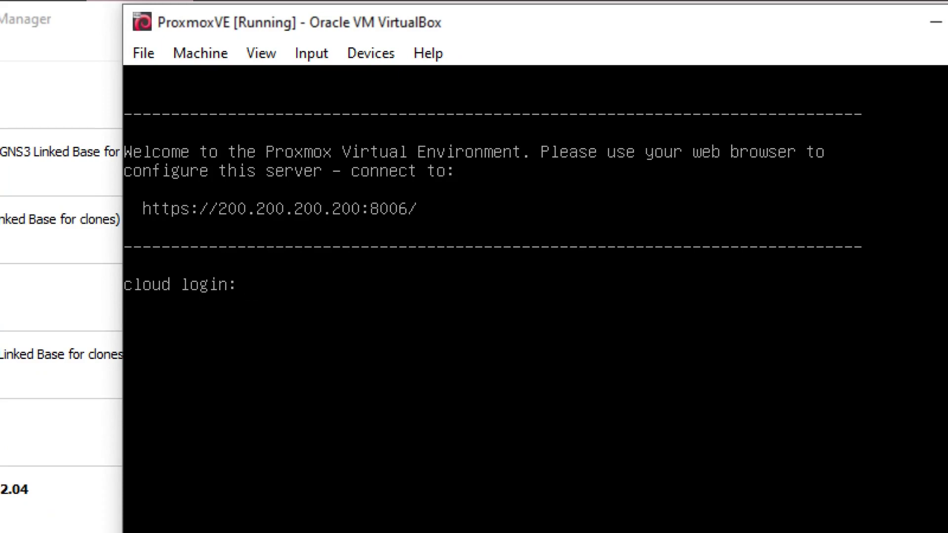
type("root")
key("Return")
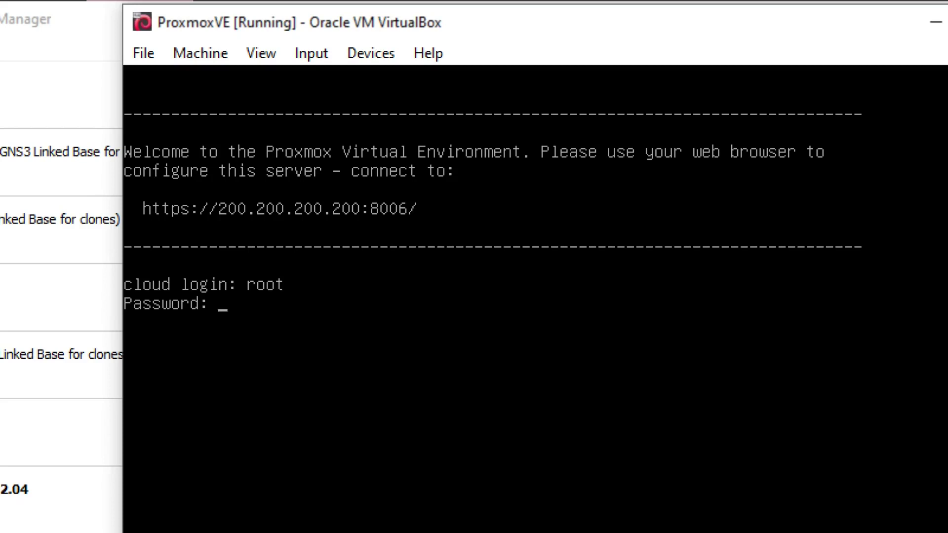
key("Return")
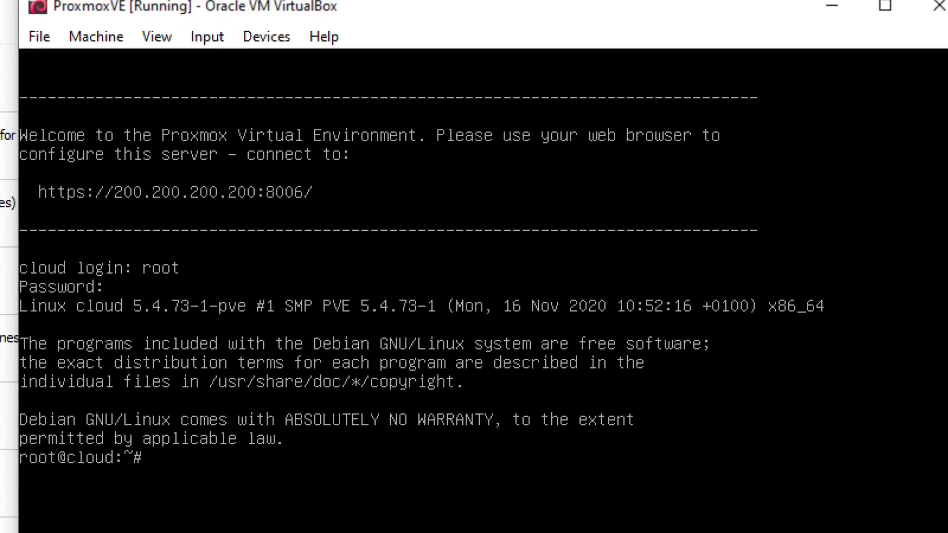
Step: Run 'ip ad' to list interfaces, showing vmbr0 at 200.200.200.200/24
type("ip ad")
key("Return")
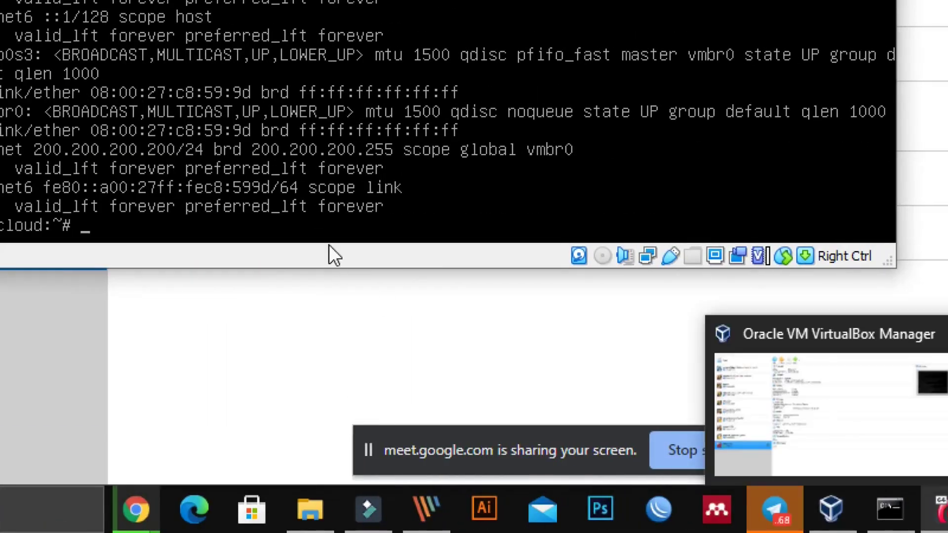
mouse_move(886, 523)
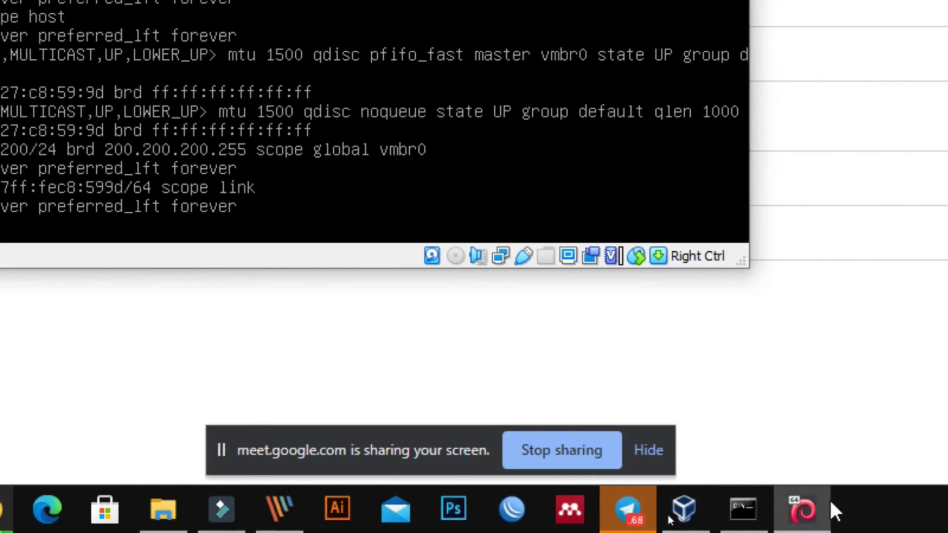
left_click(741, 518)
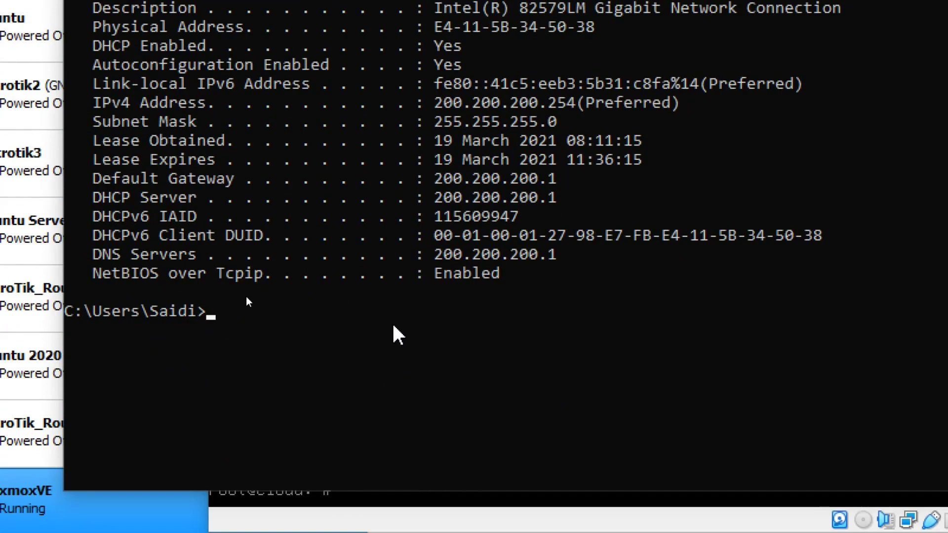
Step: Clear the Command Prompt and ping the Proxmox server at 200.200.200.200
type("clear")
key("Return")
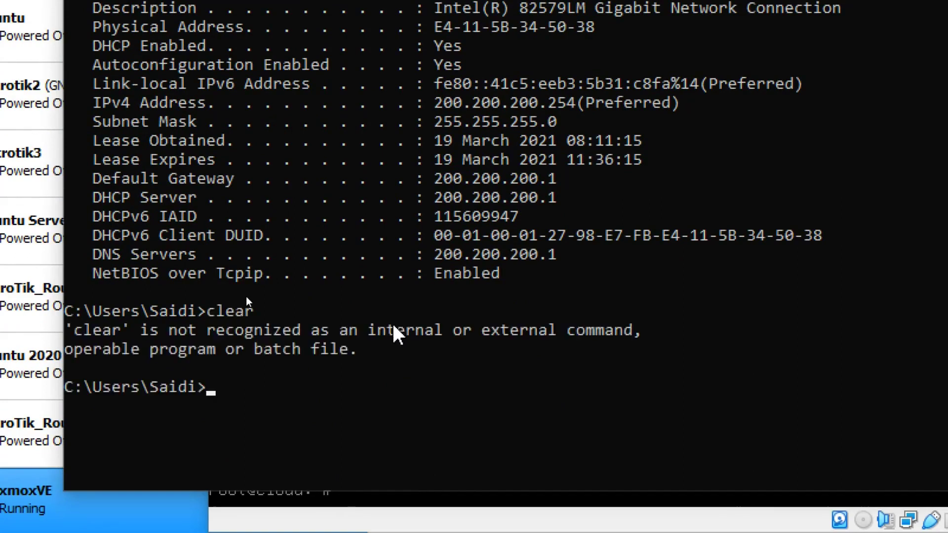
type("cls")
key("Return")
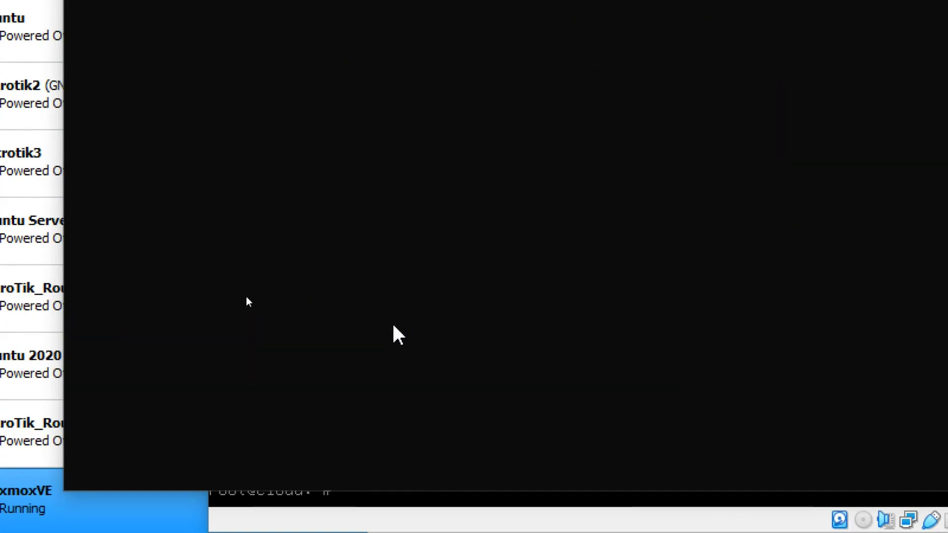
type("ping 200.200.200.")
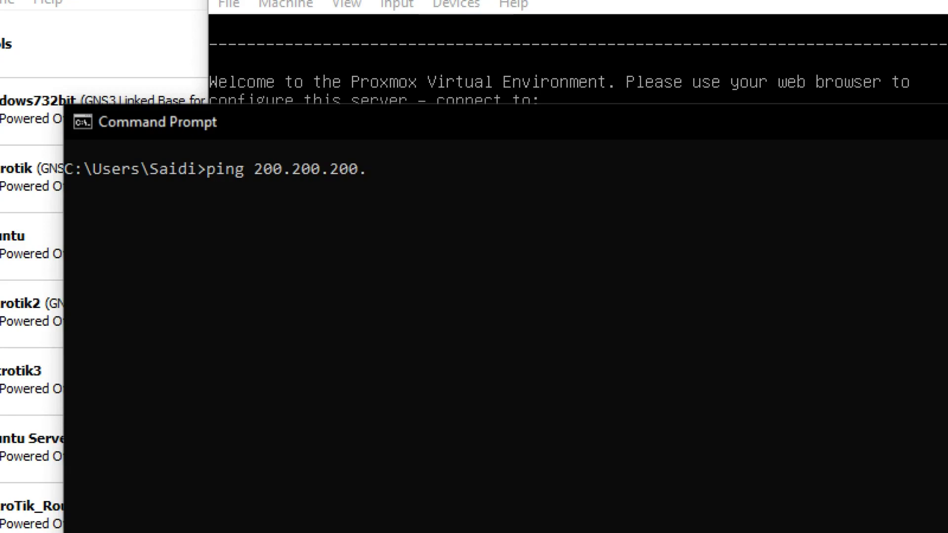
type("200")
key("Return")
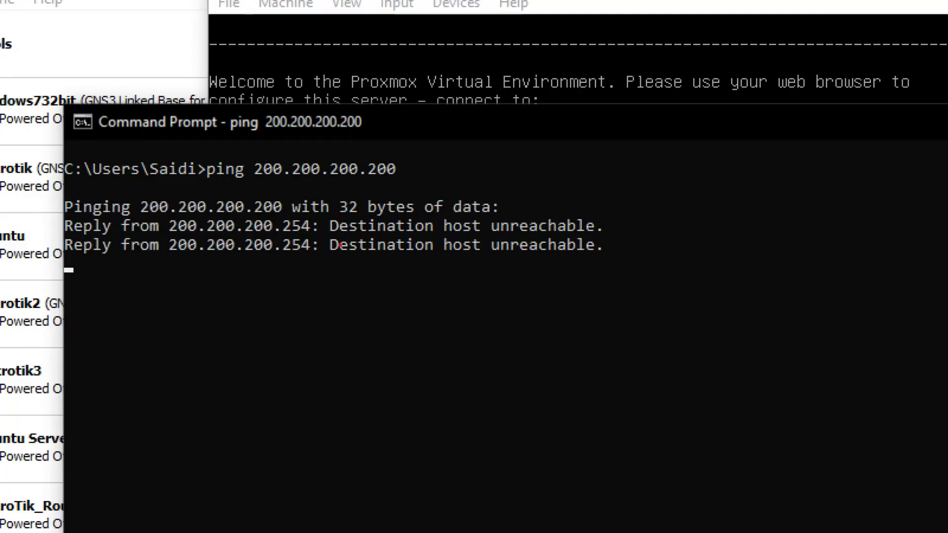
Step: Underline the 'Destination host unreachable' replies in red, then clear the annotations
mouse_move(338, 260)
left_mouse_down()
mouse_move(594, 263)
mouse_move(613, 250)
mouse_move(597, 238)
left_mouse_up()
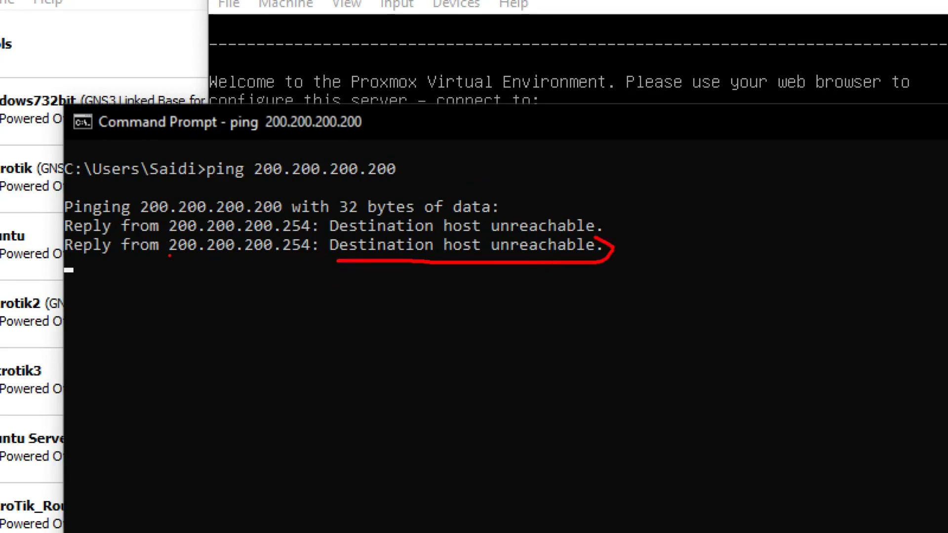
mouse_move(170, 255)
left_mouse_down()
mouse_move(230, 261)
mouse_move(309, 242)
mouse_move(266, 242)
left_mouse_up()
mouse_move(337, 260)
left_mouse_down()
mouse_move(326, 257)
mouse_move(386, 276)
mouse_move(651, 217)
mouse_move(472, 141)
mouse_move(395, 122)
left_mouse_up()
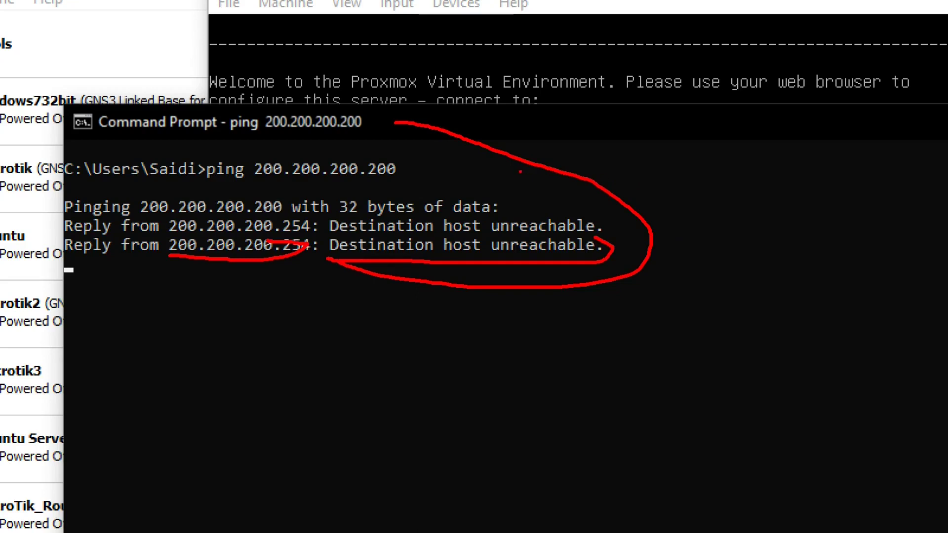
key("Escape")
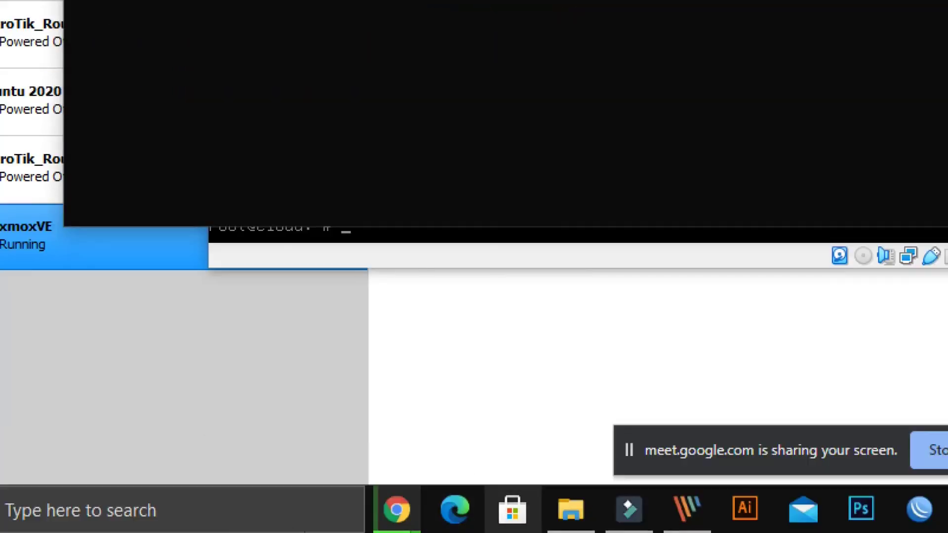
Step: Highlight that ProxmoxVE's network adapter is currently attached to NAT
left_click(212, 318)
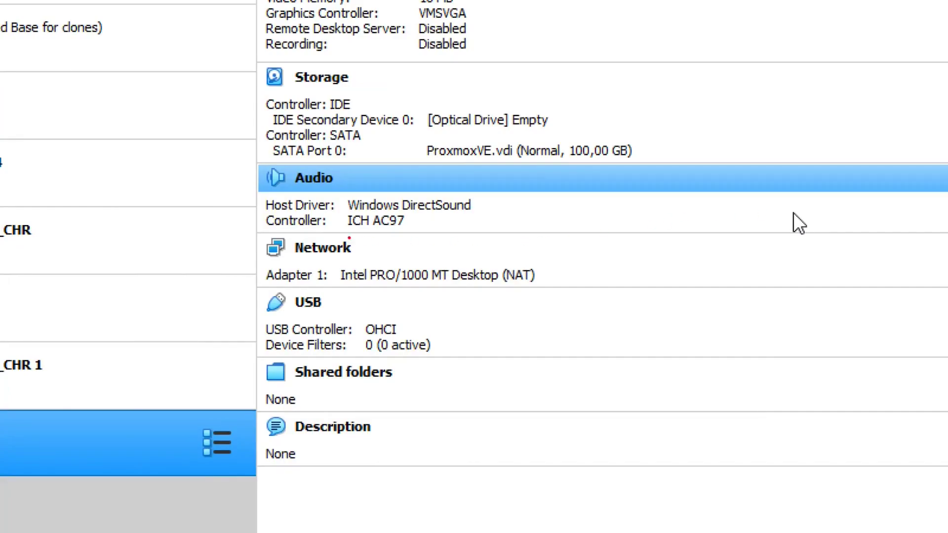
mouse_move(267, 223)
left_mouse_down()
mouse_move(557, 222)
mouse_move(533, 291)
mouse_move(239, 284)
left_mouse_up()
key("Escape")
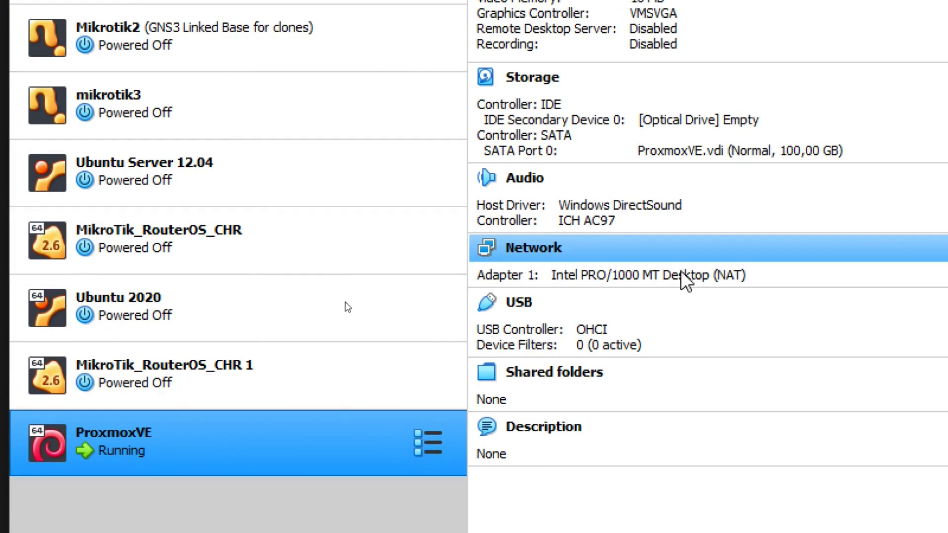
Step: Switch Adapter 1 to Bridged Adapter on the Intel 82579LM connection and save
left_click(549, 250)
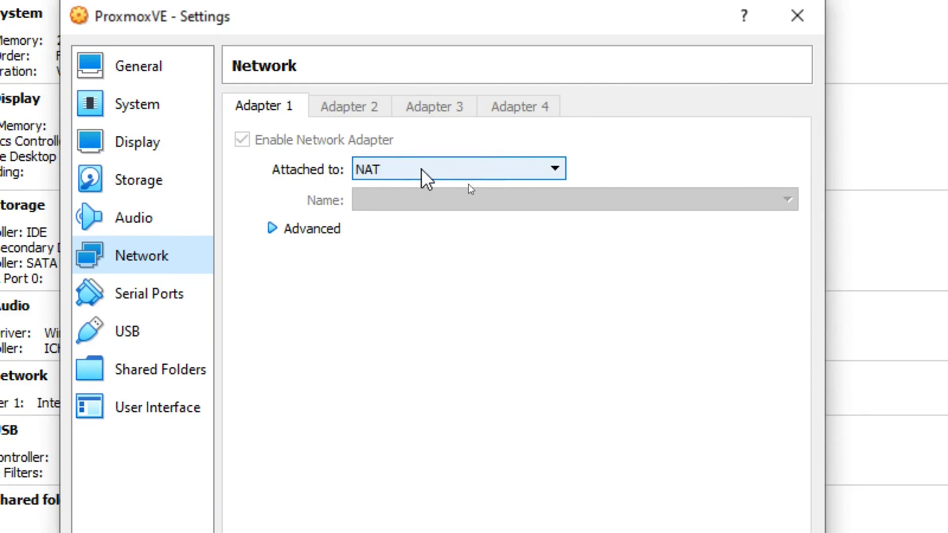
left_click(422, 169)
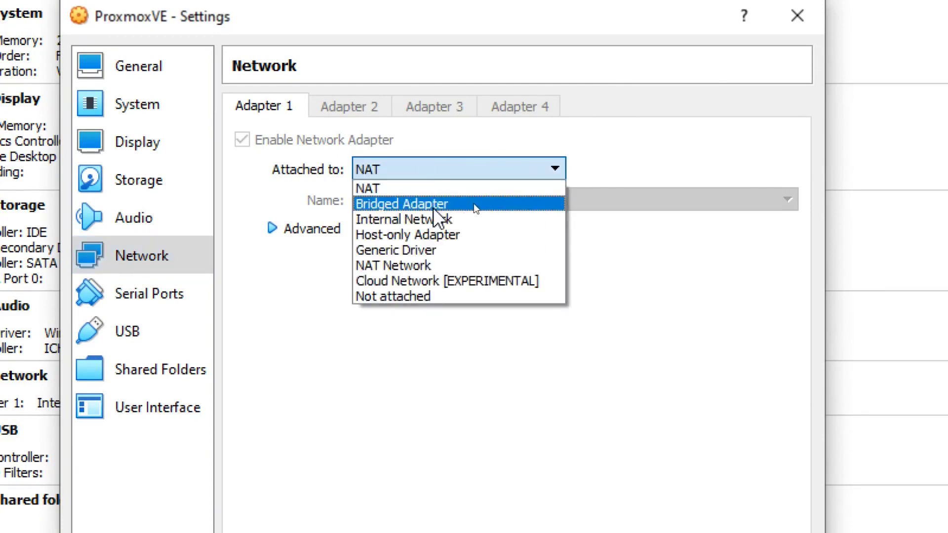
left_click(473, 203)
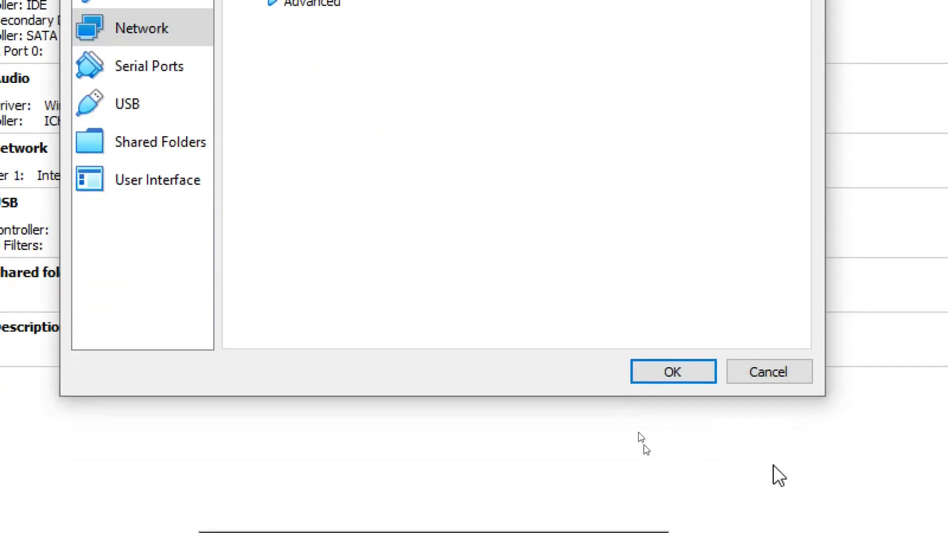
left_click(670, 374)
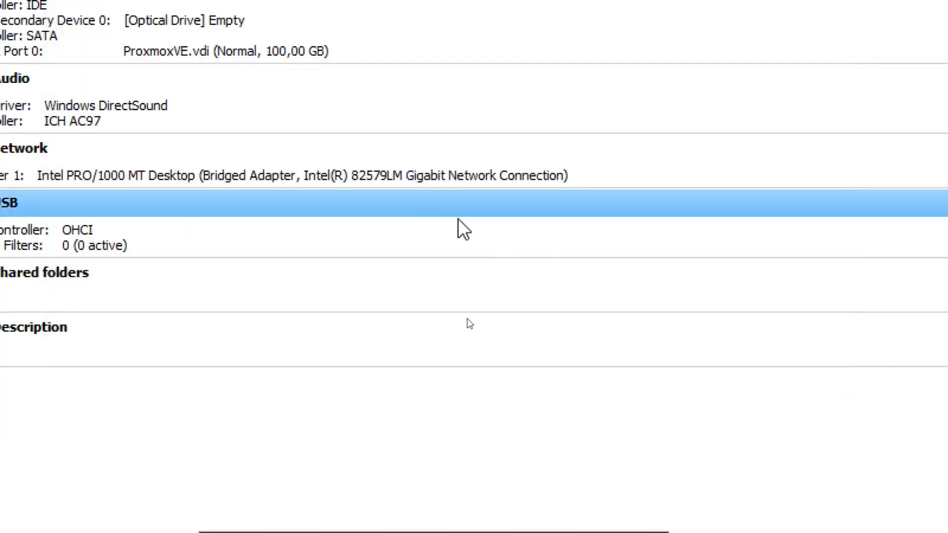
Step: Re-run the ping to 200.200.200.200, now getting four replies with 0% loss
left_click(814, 506)
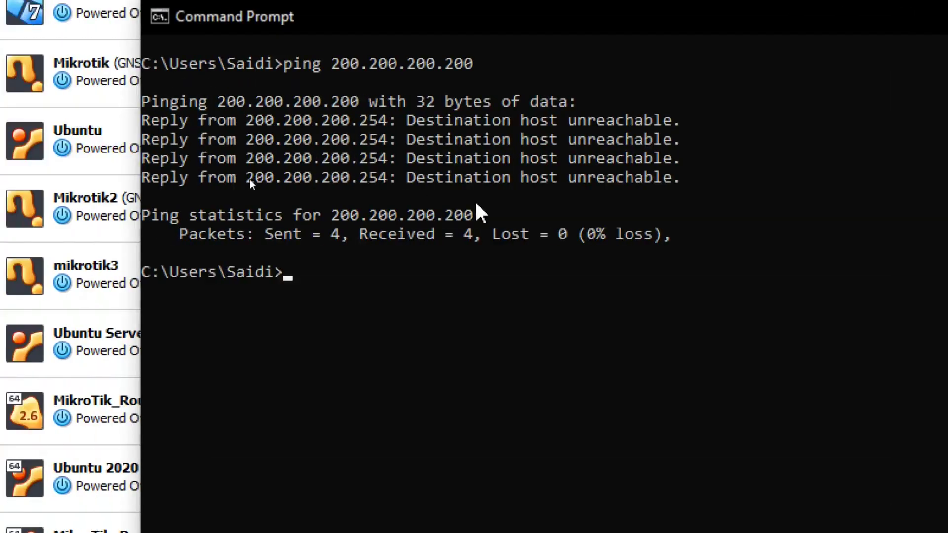
key("Up")
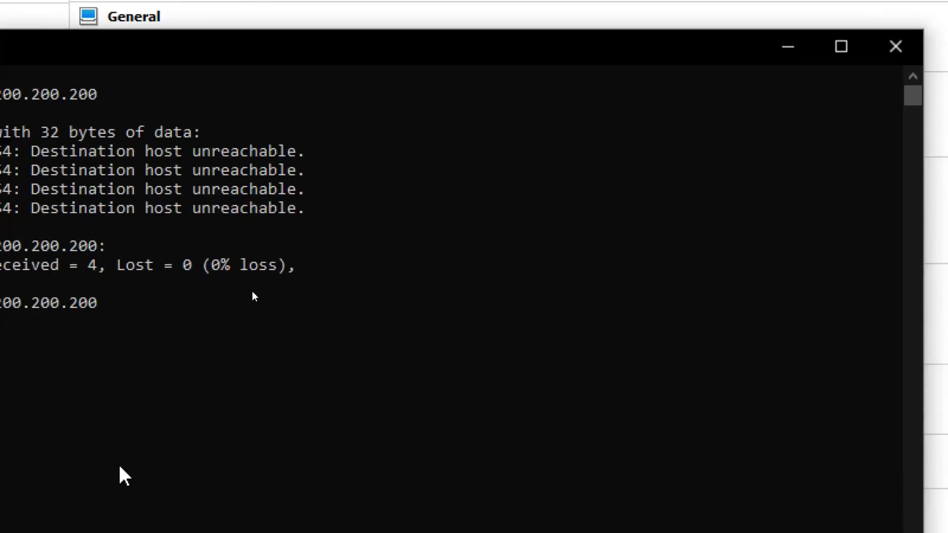
key("Return")
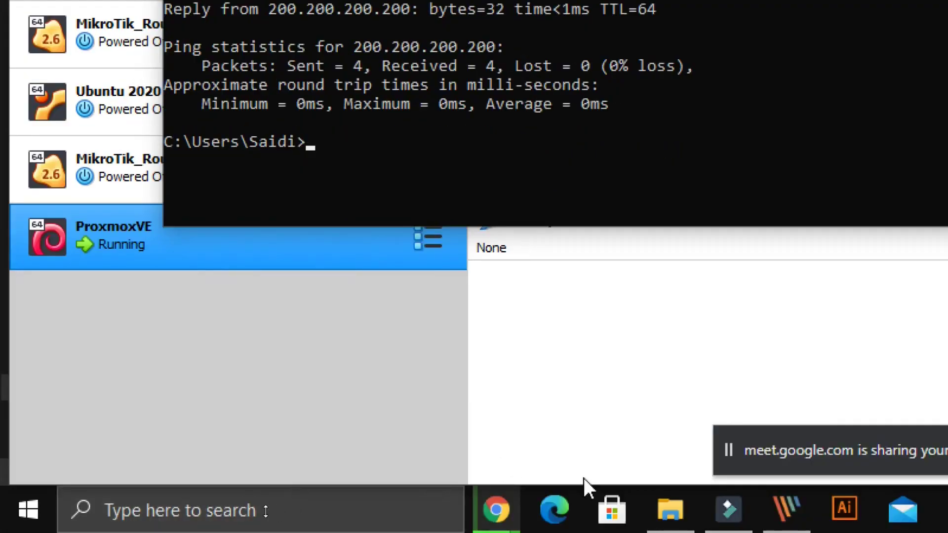
mouse_move(508, 497)
left_click(374, 403)
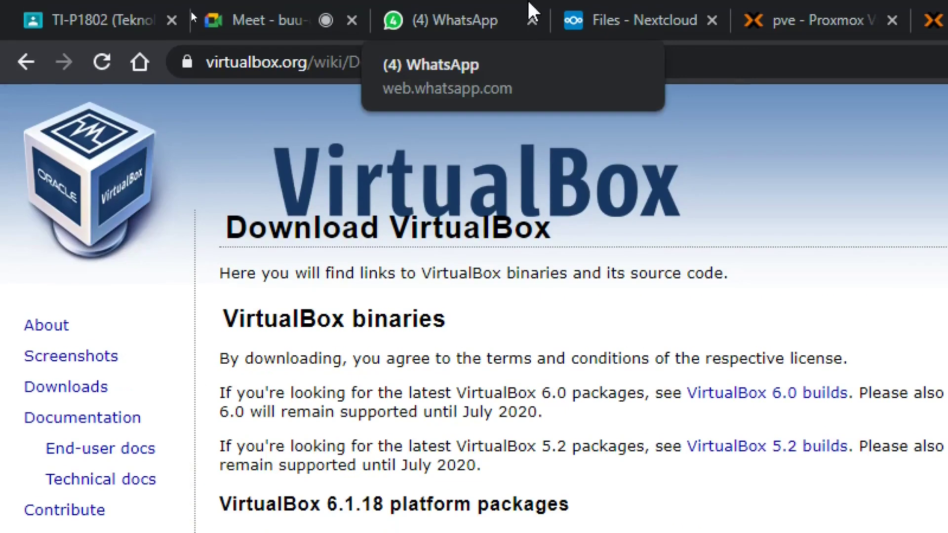
left_click(719, 63)
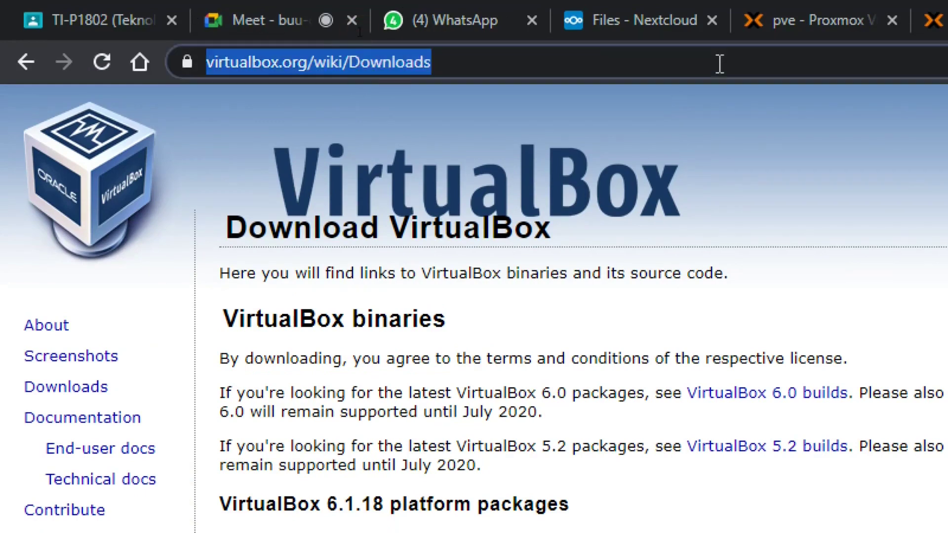
type("htt")
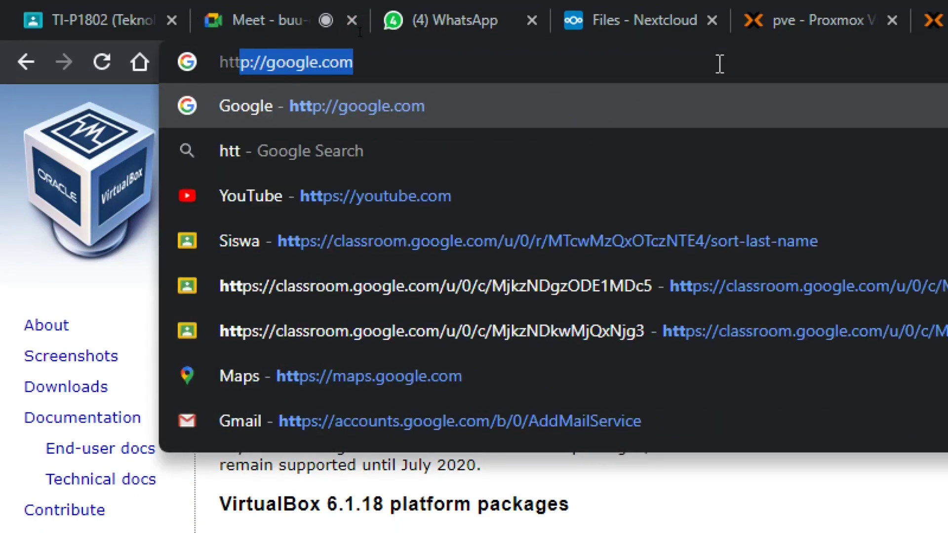
type("ps:")
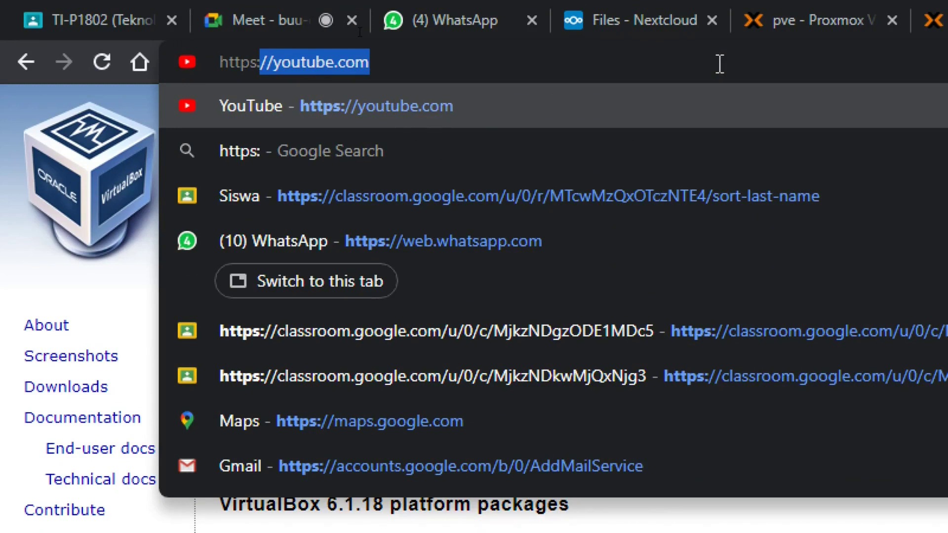
key("BackSpace")
key("BackSpace")
key("BackSpace")
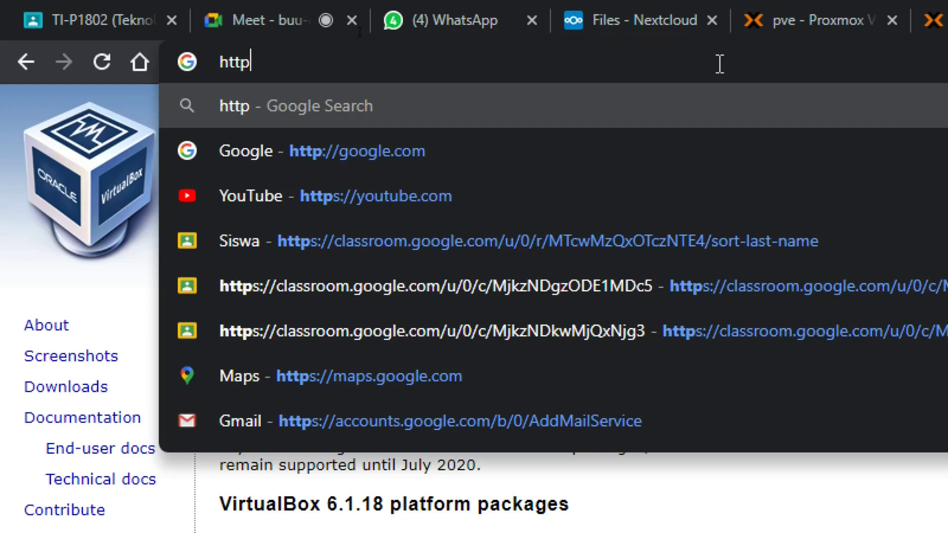
type("s://")
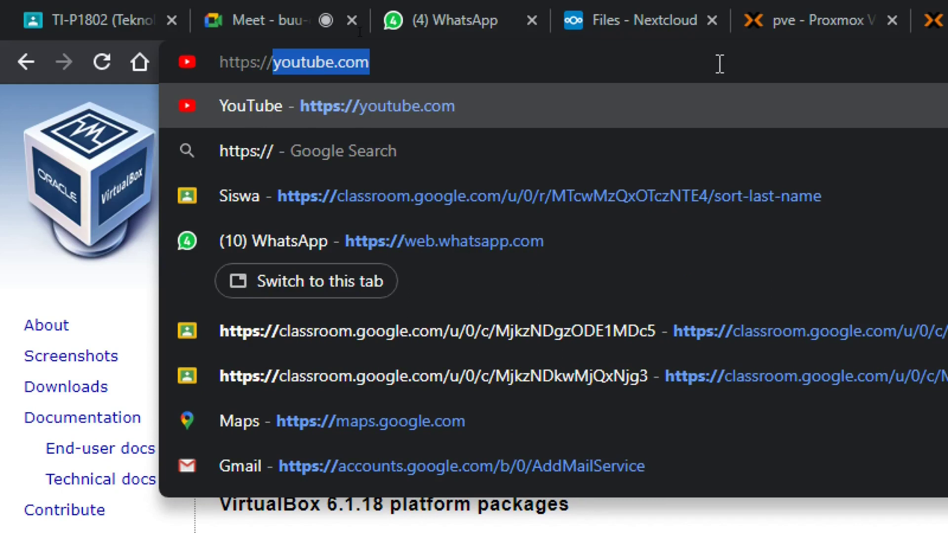
type("200")
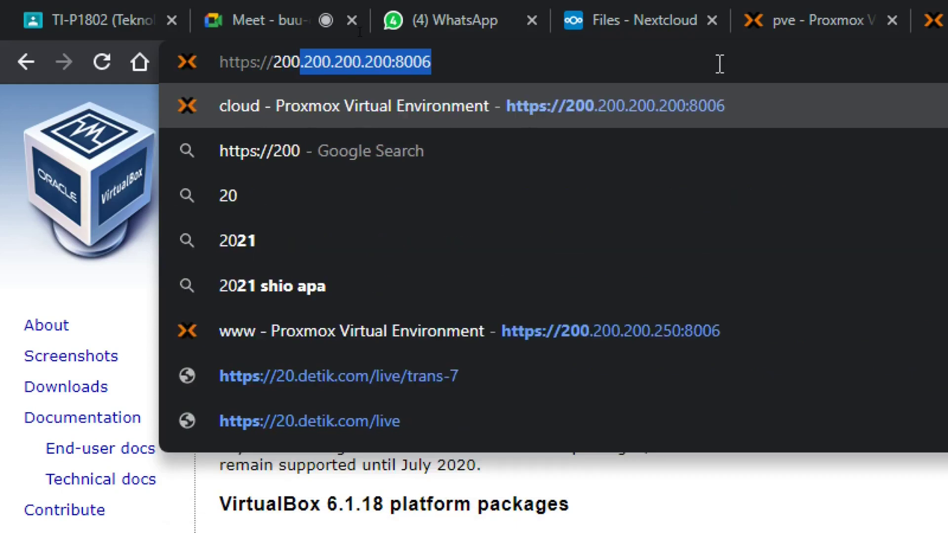
type(".200.200")
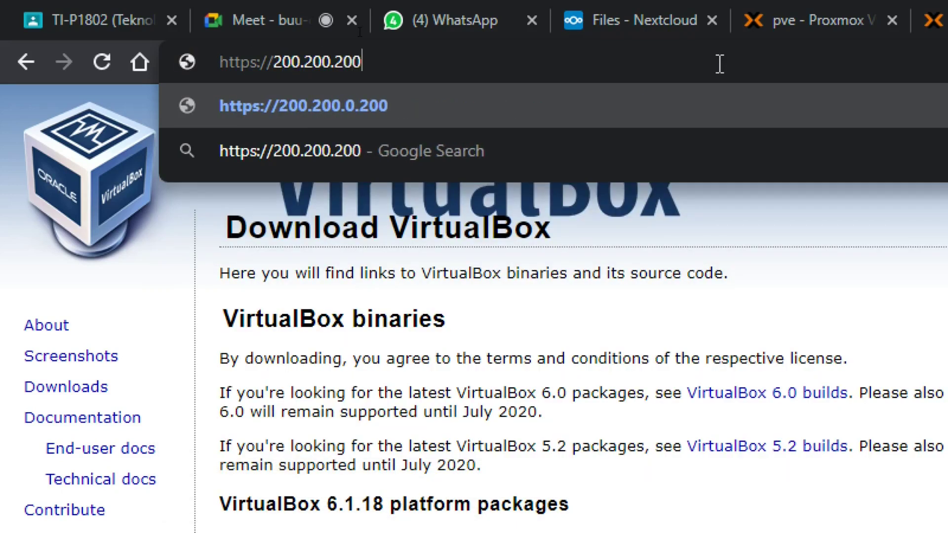
type(".200:800")
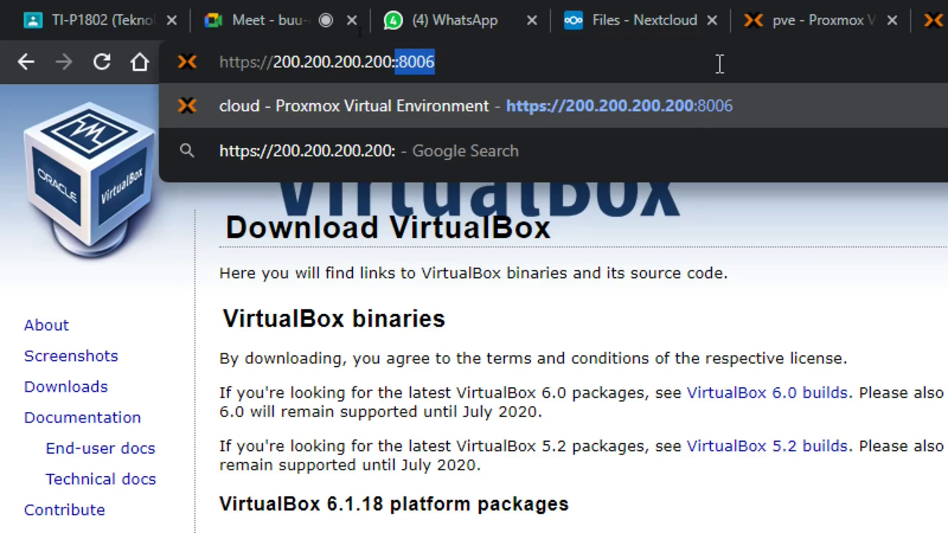
type("6")
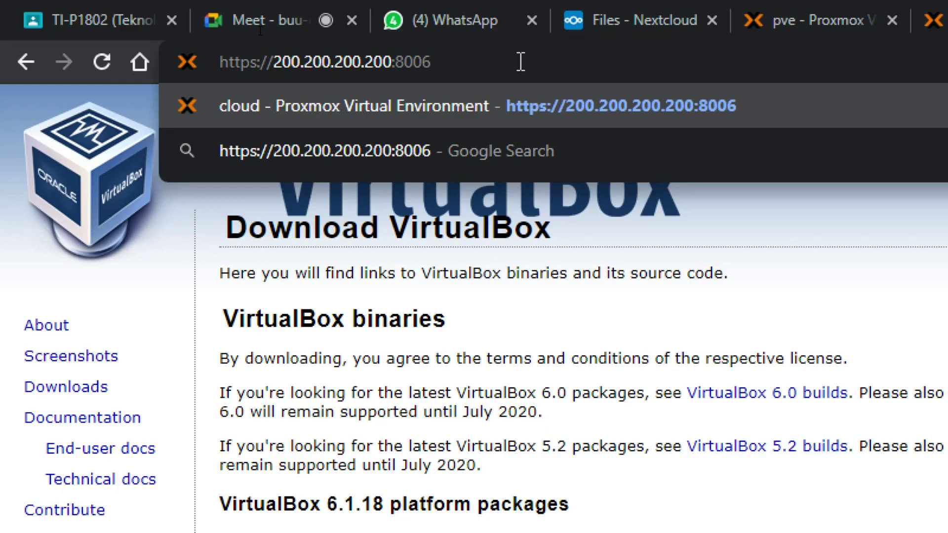
key("Return")
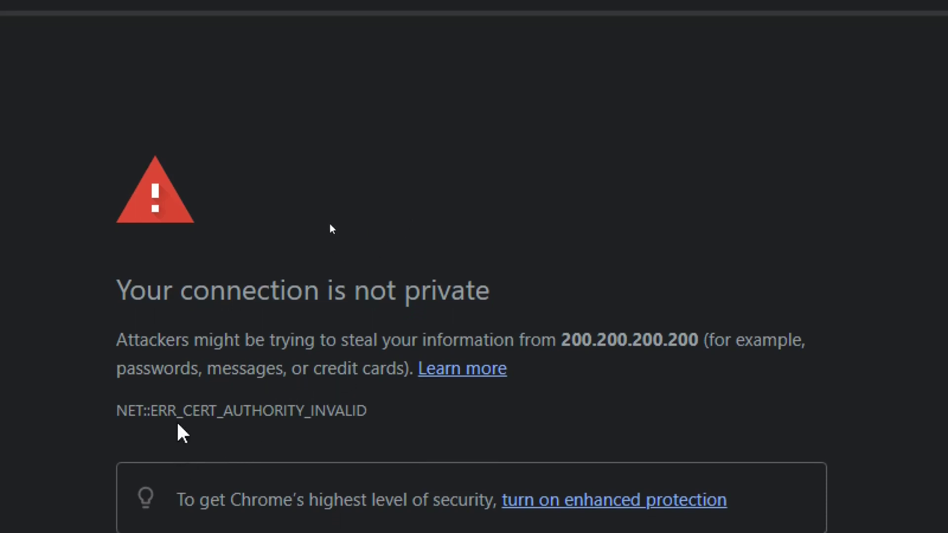
Step: Bypass the certificate warning via Advanced and proceed to 200.200.200.200 (unsafe)
scroll(326, 286, "down", 2)
scroll(326, 343, "down", 2)
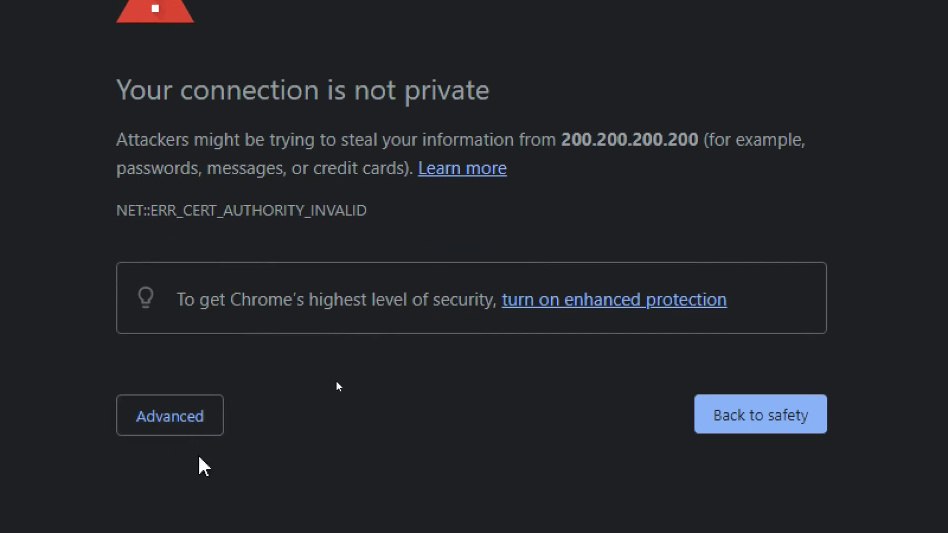
scroll(200, 444, "down", 2)
left_click(197, 357)
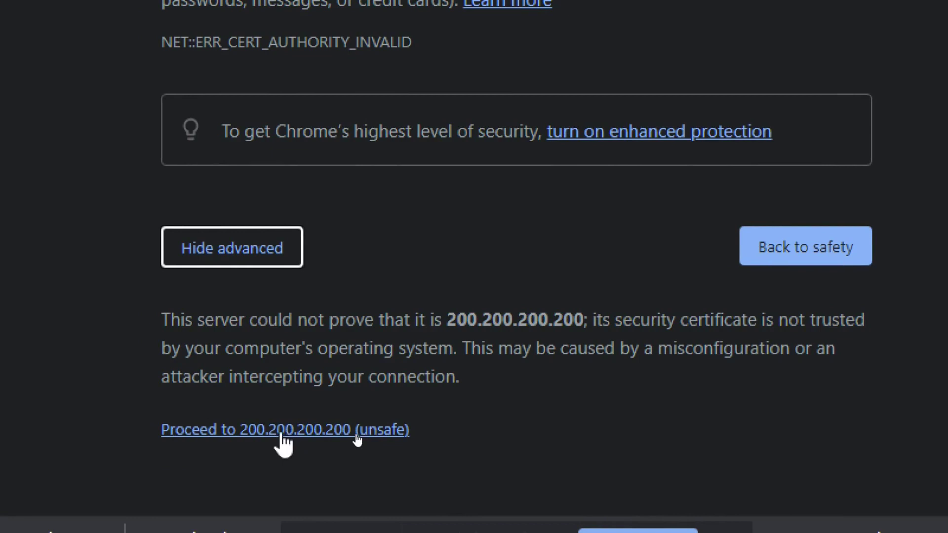
left_click(283, 435)
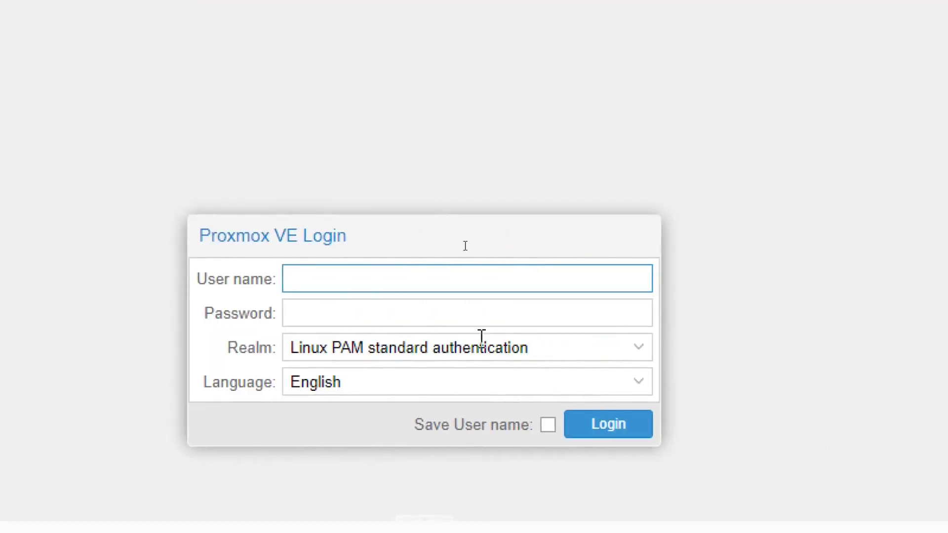
Step: Sign in to Proxmox VE as root with the account password under Linux PAM
left_click(442, 233)
type("root")
key("Tab")
type("•••••••••••")
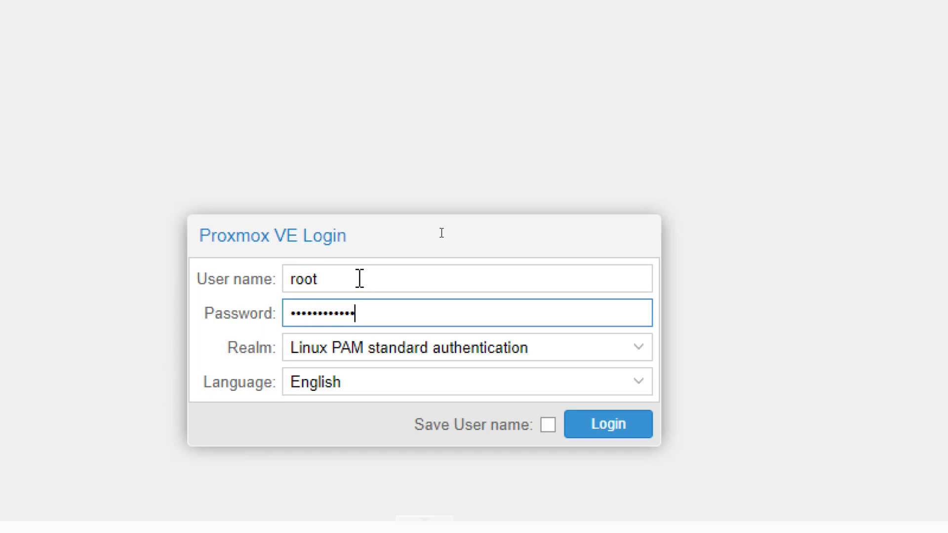
left_click(612, 423)
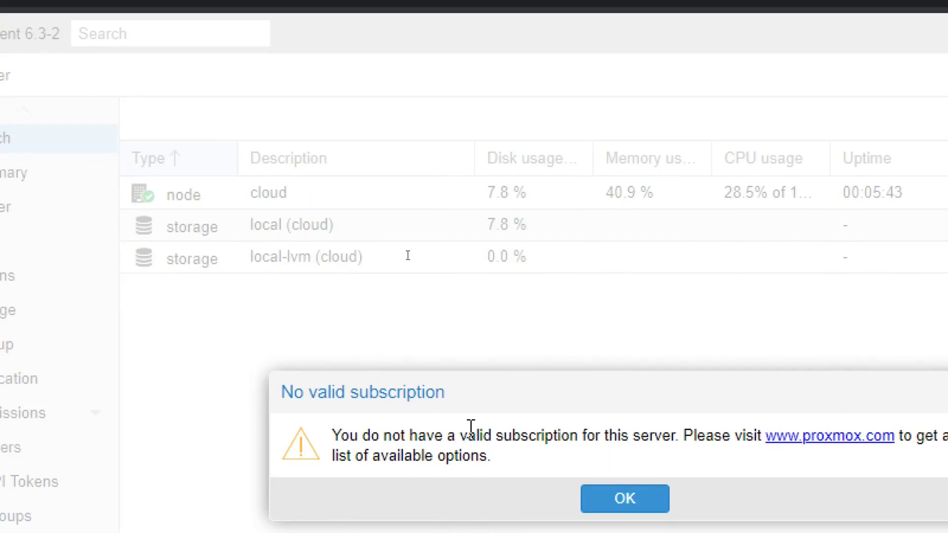
Step: Dismiss the subscription notice and open the cloud node's local (cloud) storage summary
left_click(609, 475)
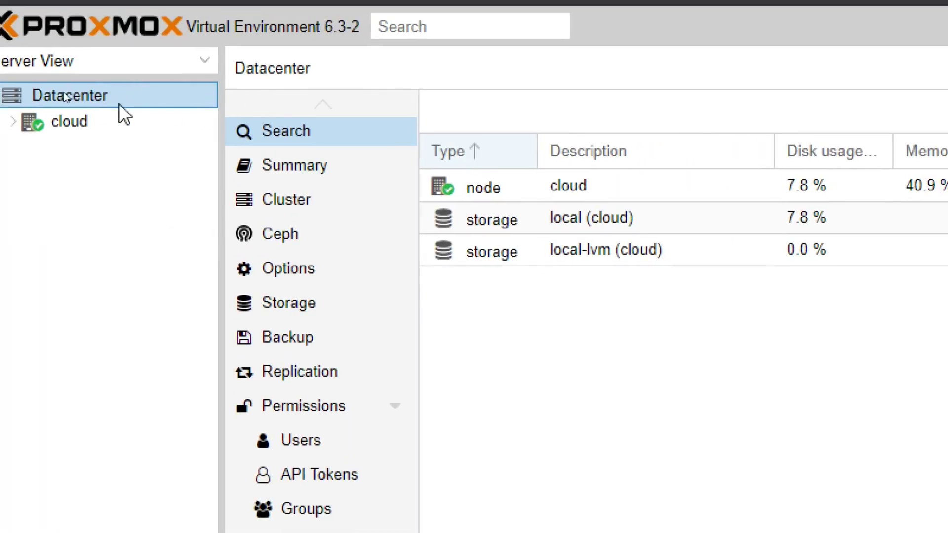
left_click(37, 121)
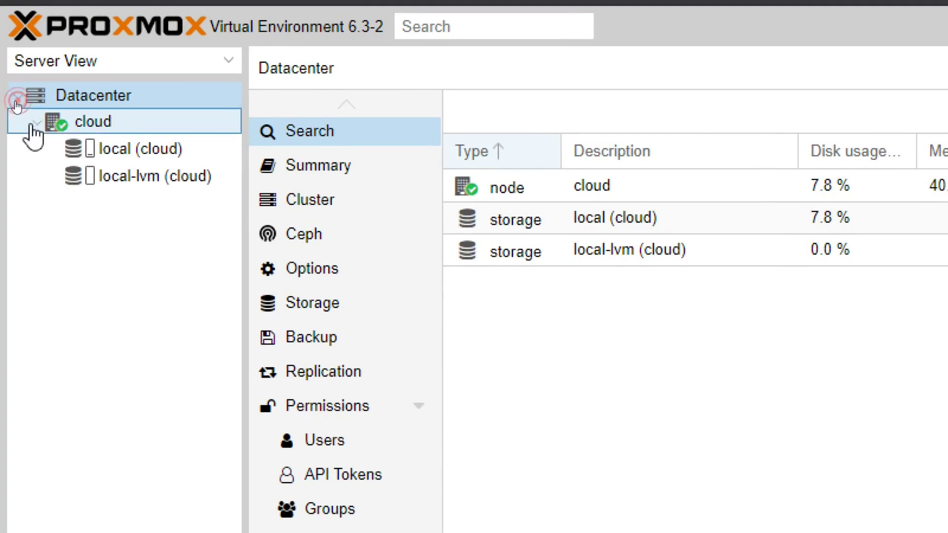
left_click(124, 150)
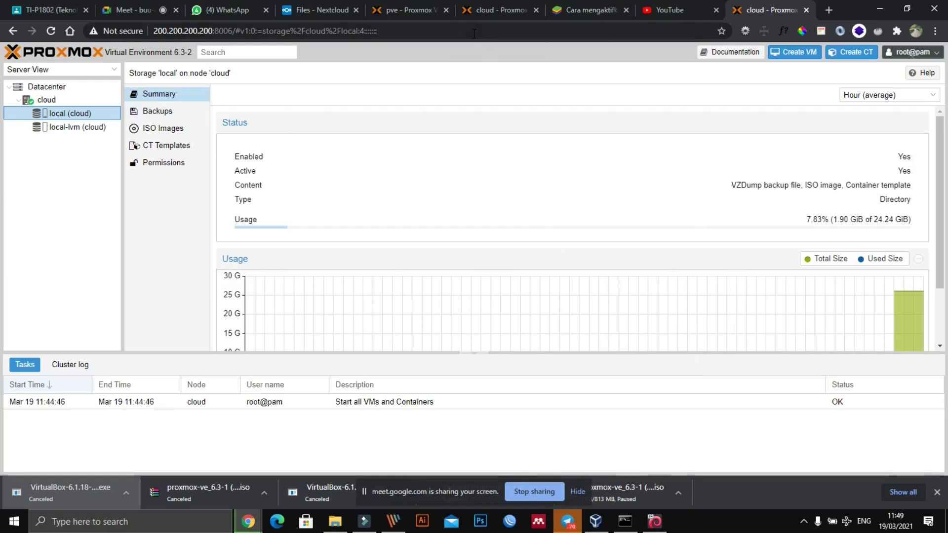
Step: Compare with the pve Proxmox page, ending on the VM 111 summary
left_click(395, 14)
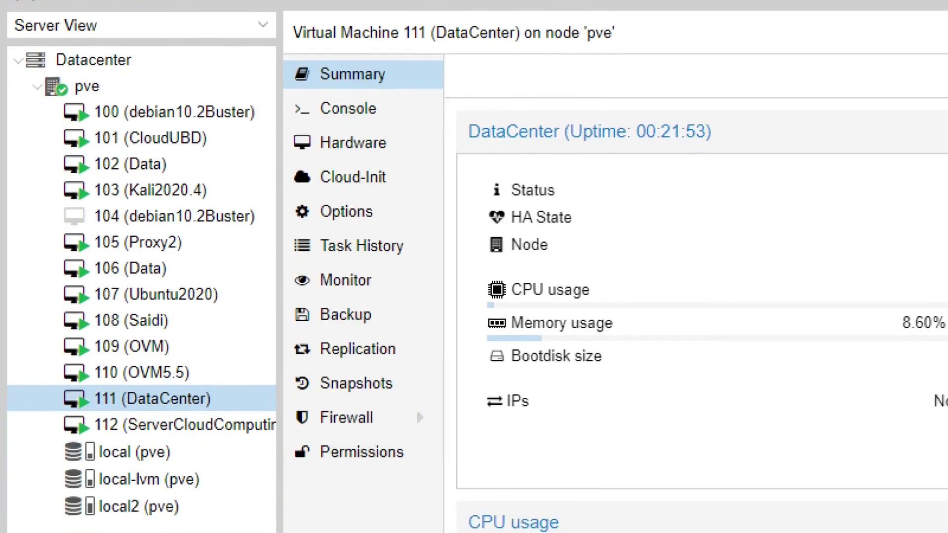
mouse_move(10, 60)
left_mouse_down()
mouse_move(316, 47)
mouse_move(321, 470)
mouse_move(168, 450)
left_mouse_up()
key("Escape")
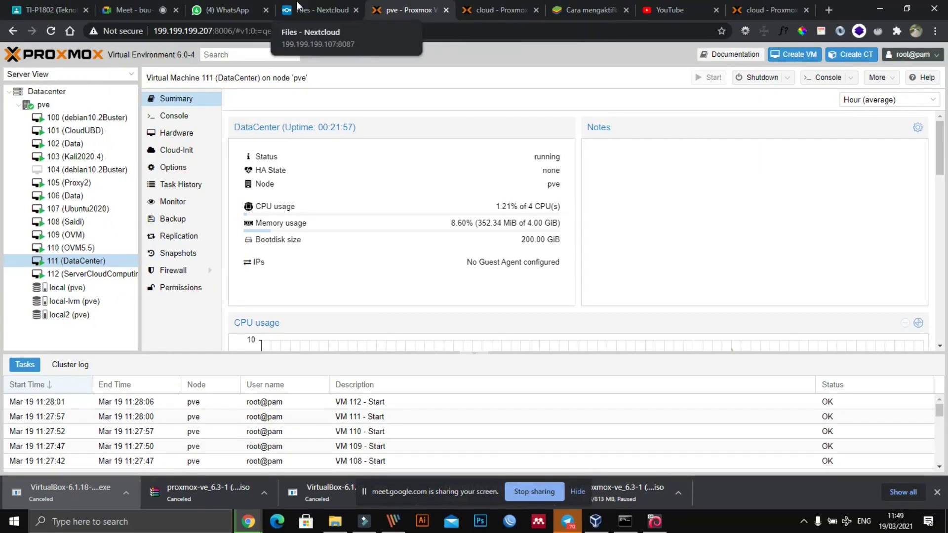
left_click(503, 15)
left_click(413, 14)
Step: Go from the Google Meet call to the cloud Proxmox Datacenter view
left_click(131, 10)
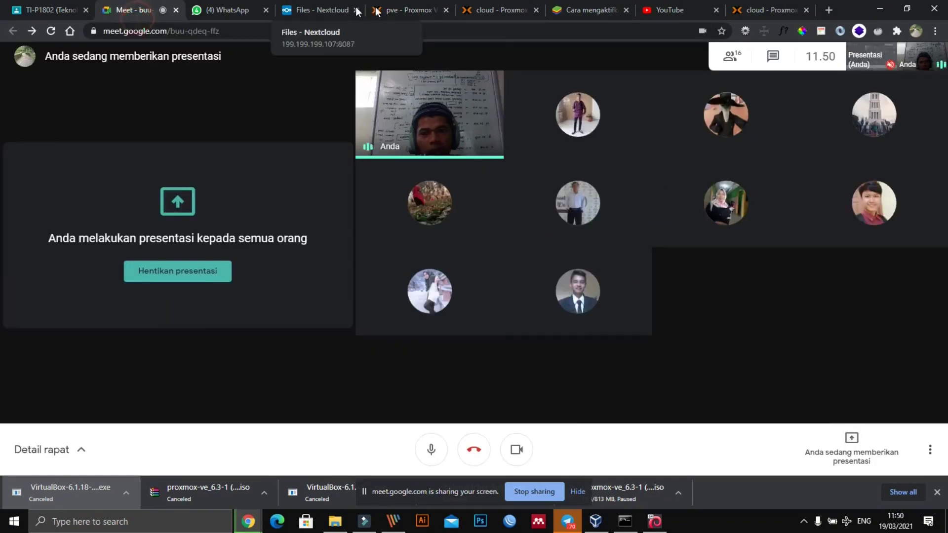
left_click(497, 9)
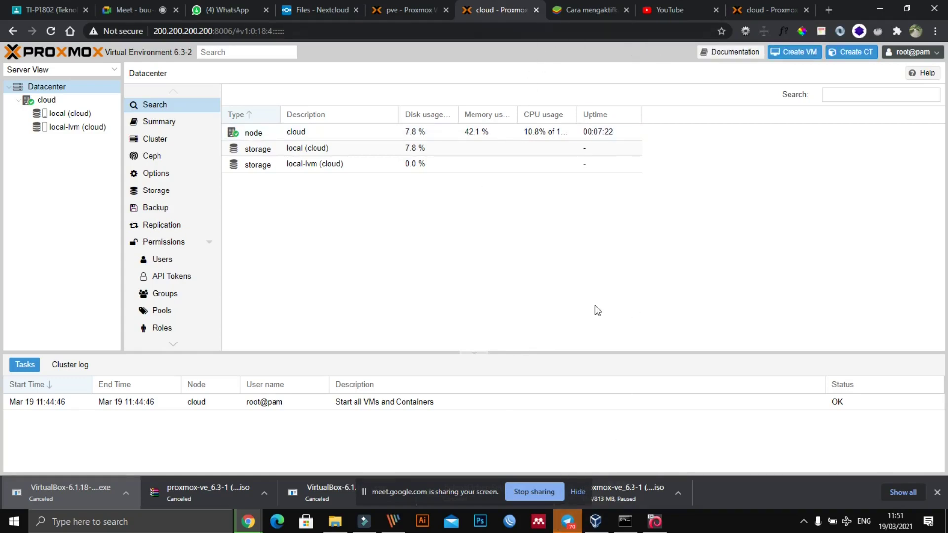
Step: Show the Telegram group's 37 shared files, including the VirtualBox and Proxmox installers
left_click(575, 526)
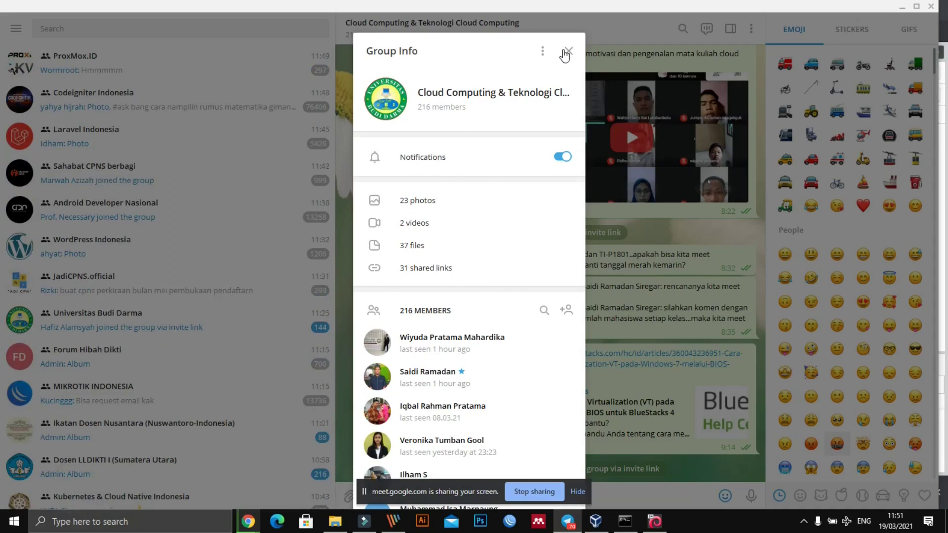
left_click(569, 51)
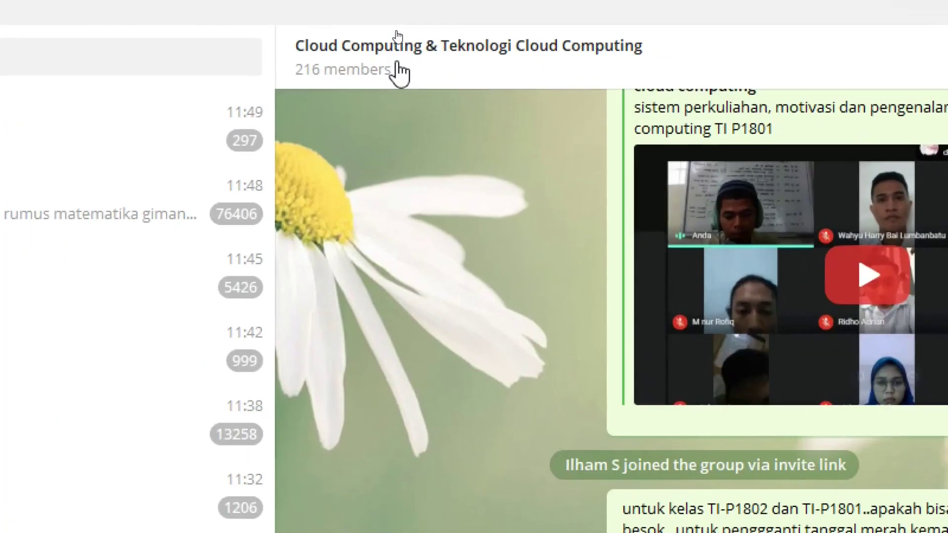
left_click(396, 35)
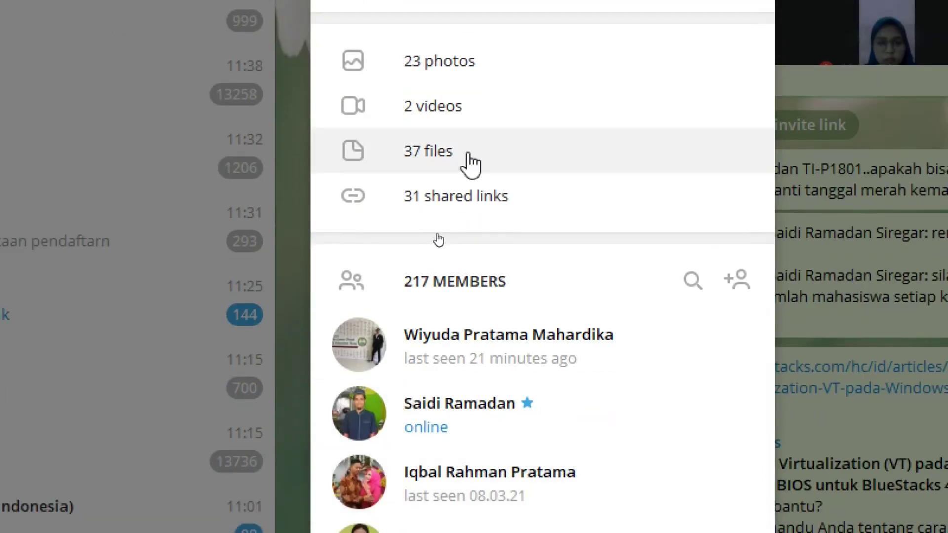
left_click(474, 146)
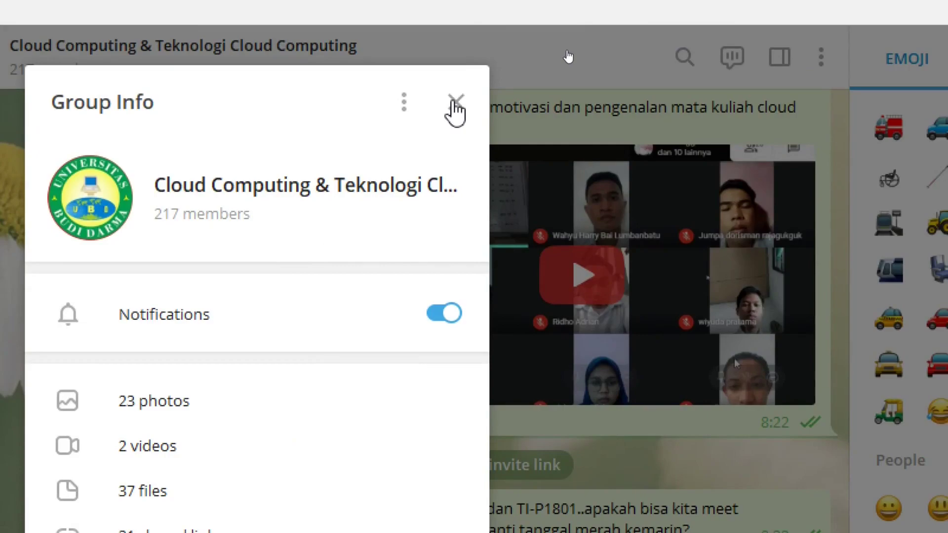
left_click(456, 53)
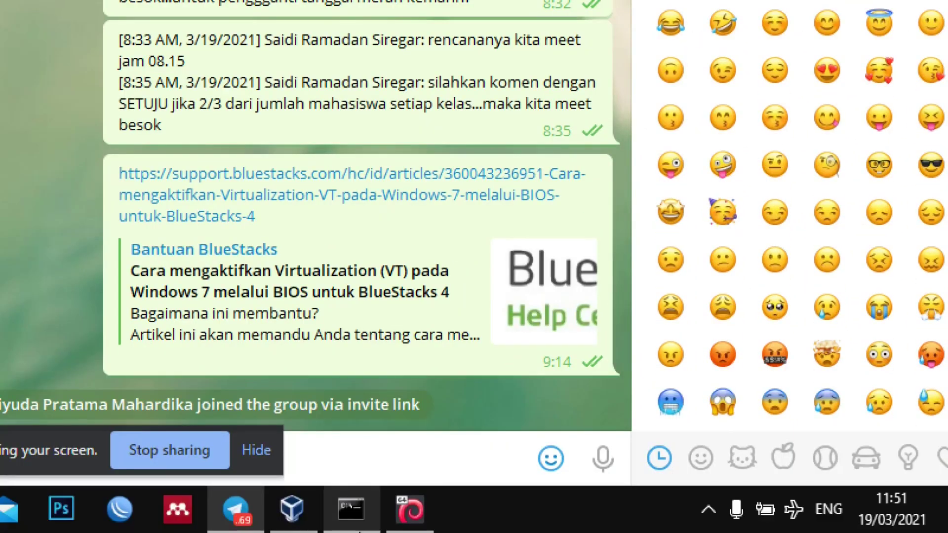
Step: Return to the Proxmox window in Chrome showing the cloud node's task log
mouse_move(359, 532)
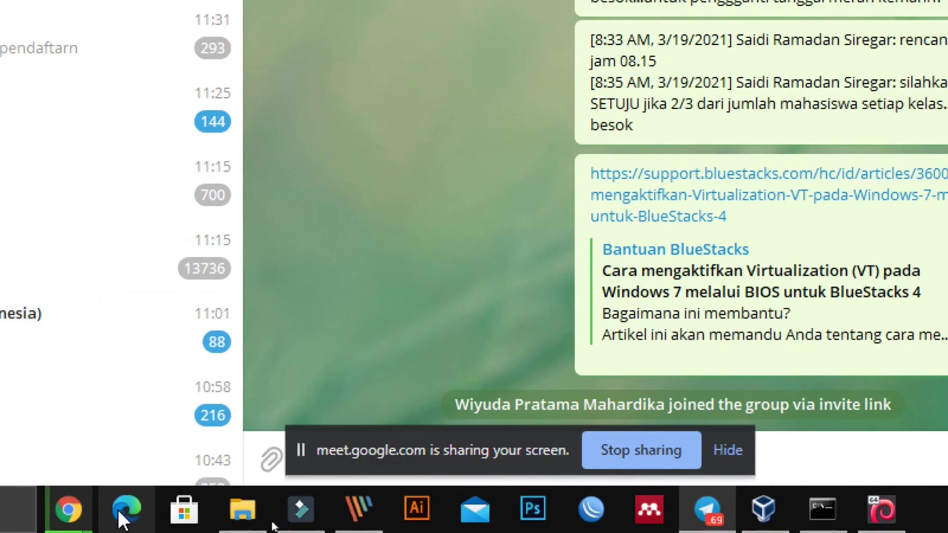
left_click(120, 513)
left_click(61, 410)
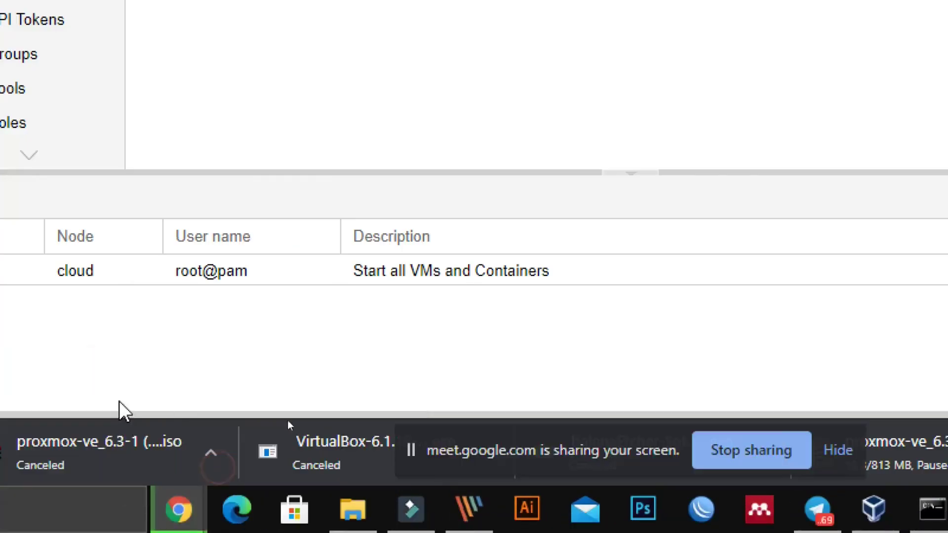